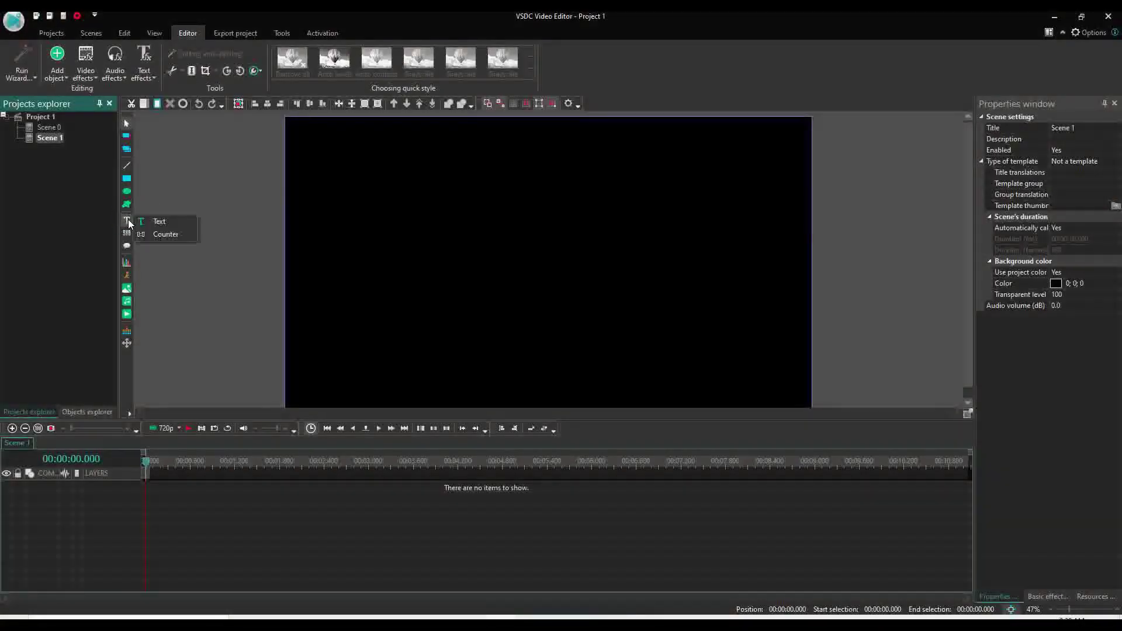
Add a text object reading 'Sample text' across the upper part of the frame
left_click(150, 219)
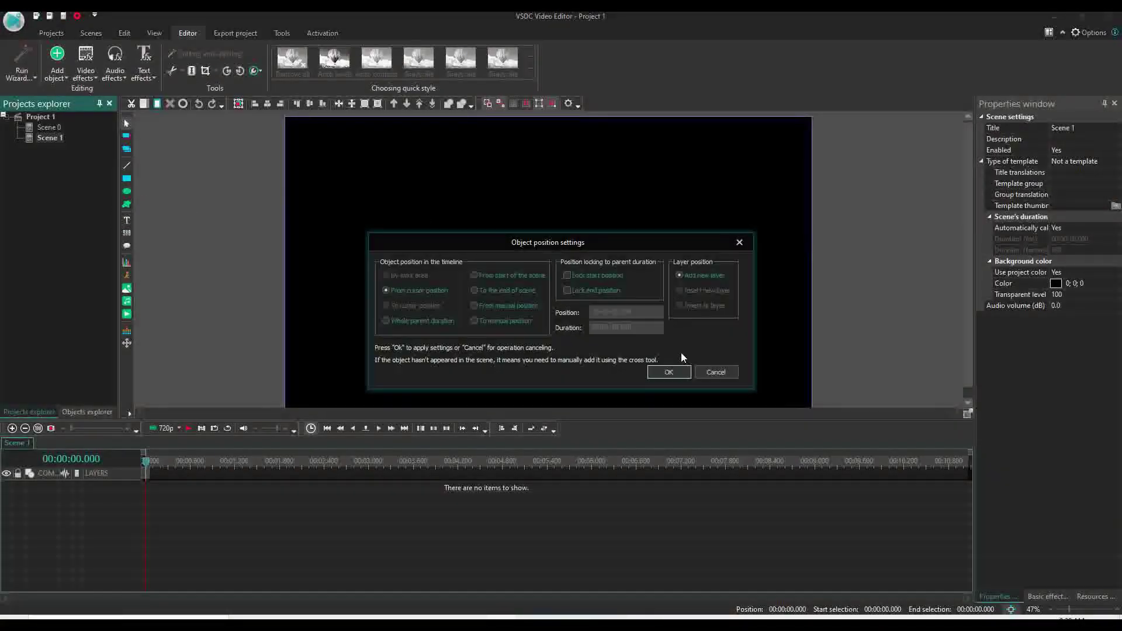
left_click(670, 371)
left_click(364, 197)
left_click_drag(364, 197, 728, 252)
type("Sample text")
Select the Sample text object and centre it vertically and horizontally in the frame
left_click(505, 231)
left_click(493, 212)
left_click(311, 106)
left_click(311, 104)
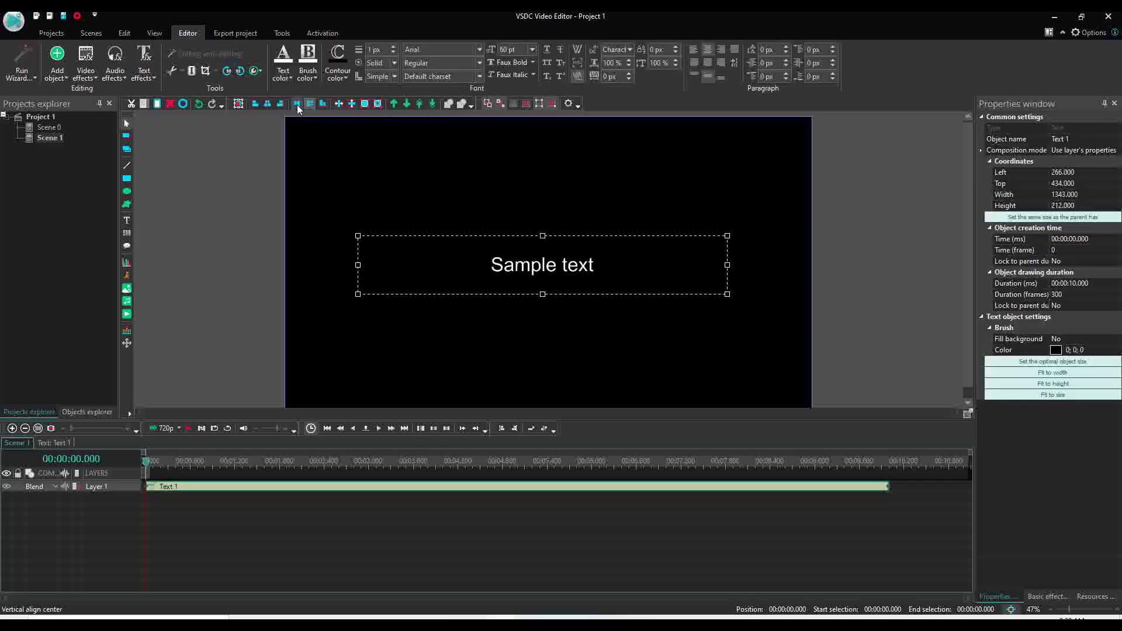
left_click(267, 103)
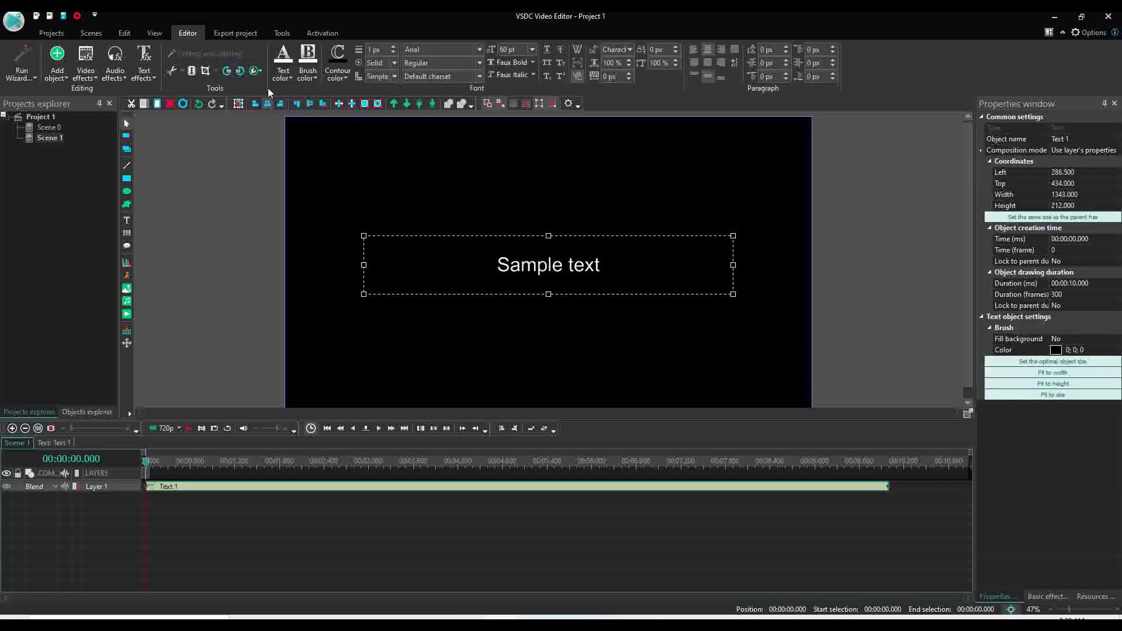
Set the text to 96 pt in the 1942 report font
left_click(532, 50)
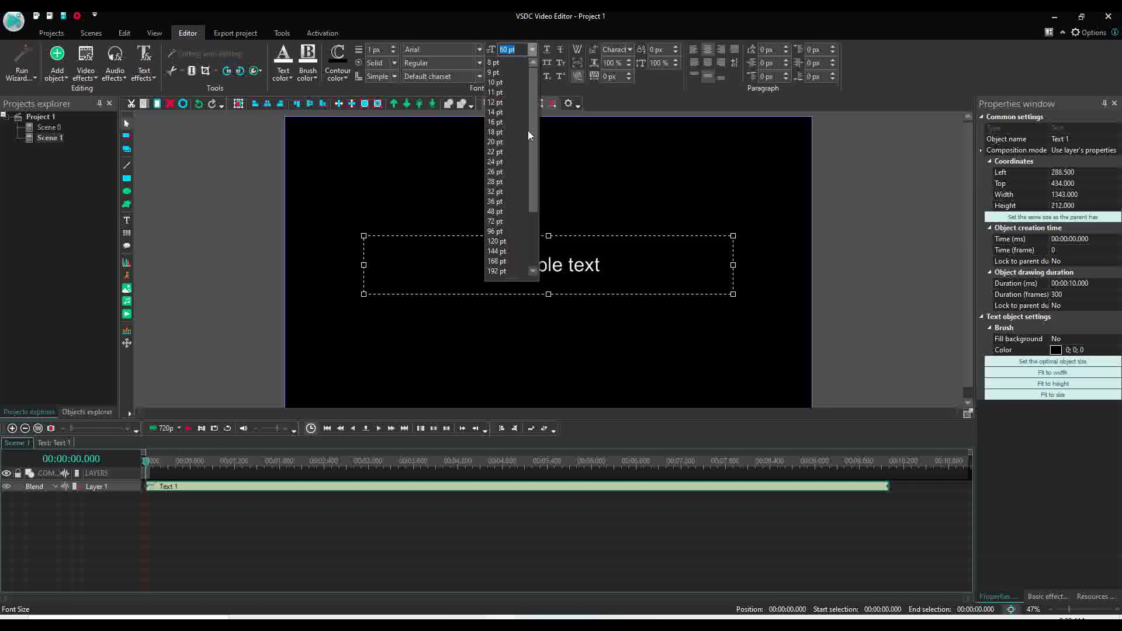
left_click(496, 232)
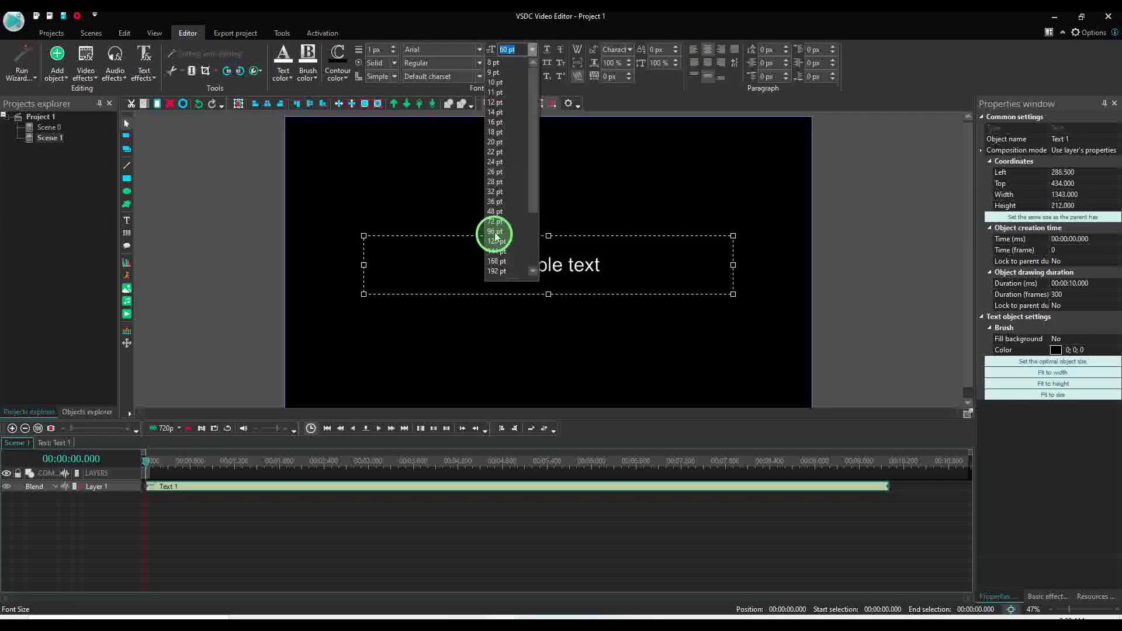
left_click(480, 50)
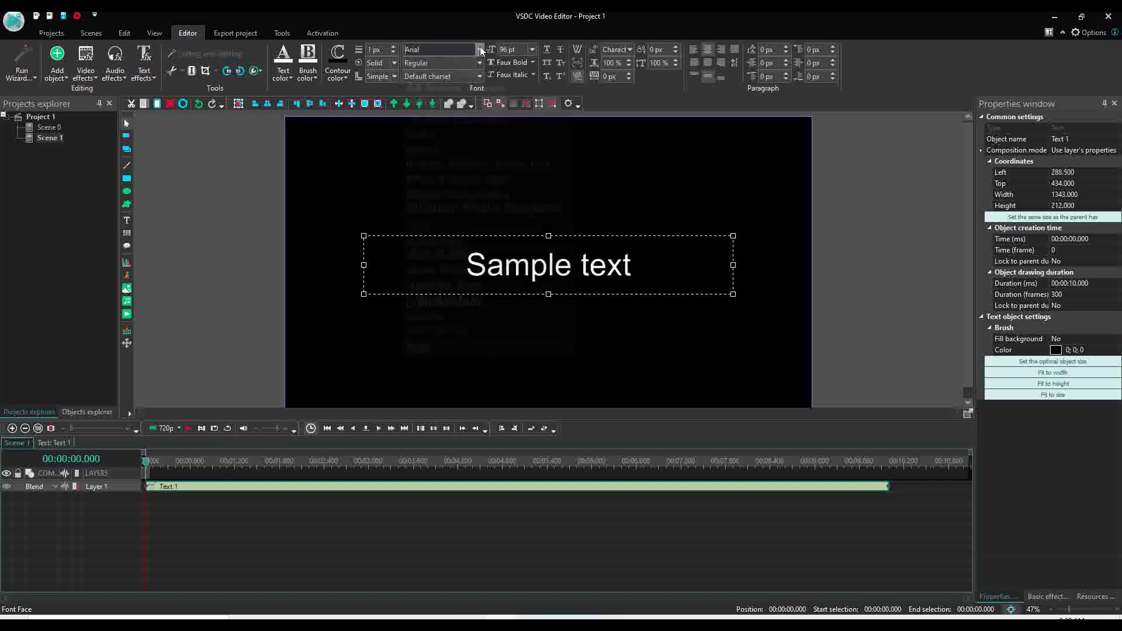
left_click(480, 50)
left_click(480, 49)
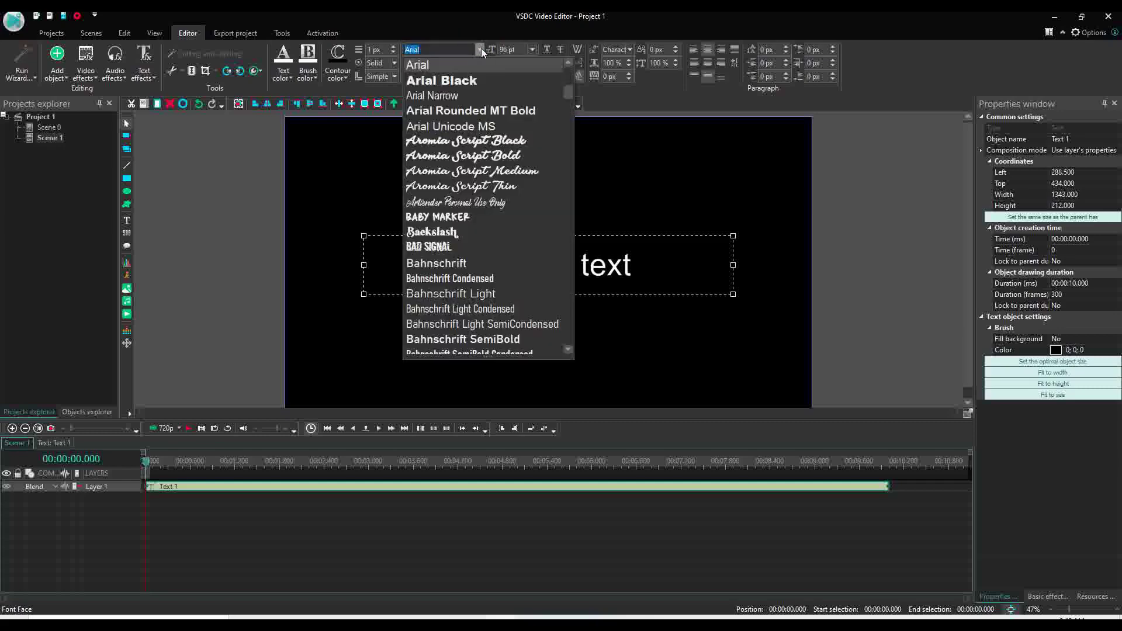
scroll(468, 145, "up", 5)
scroll(468, 109, "up", 2)
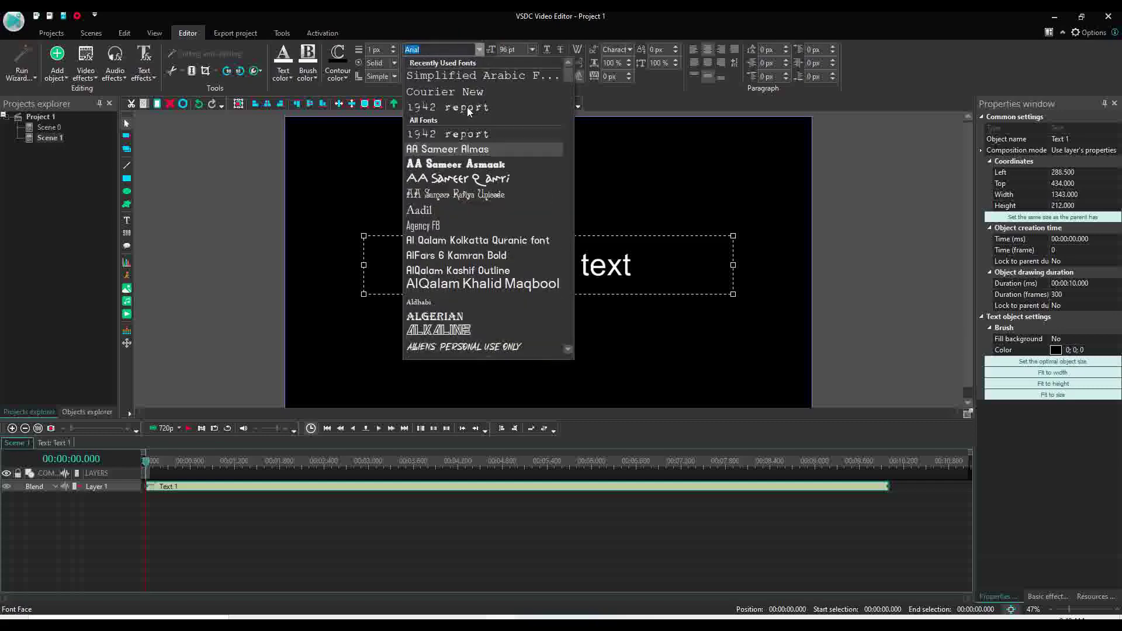
left_click(470, 136)
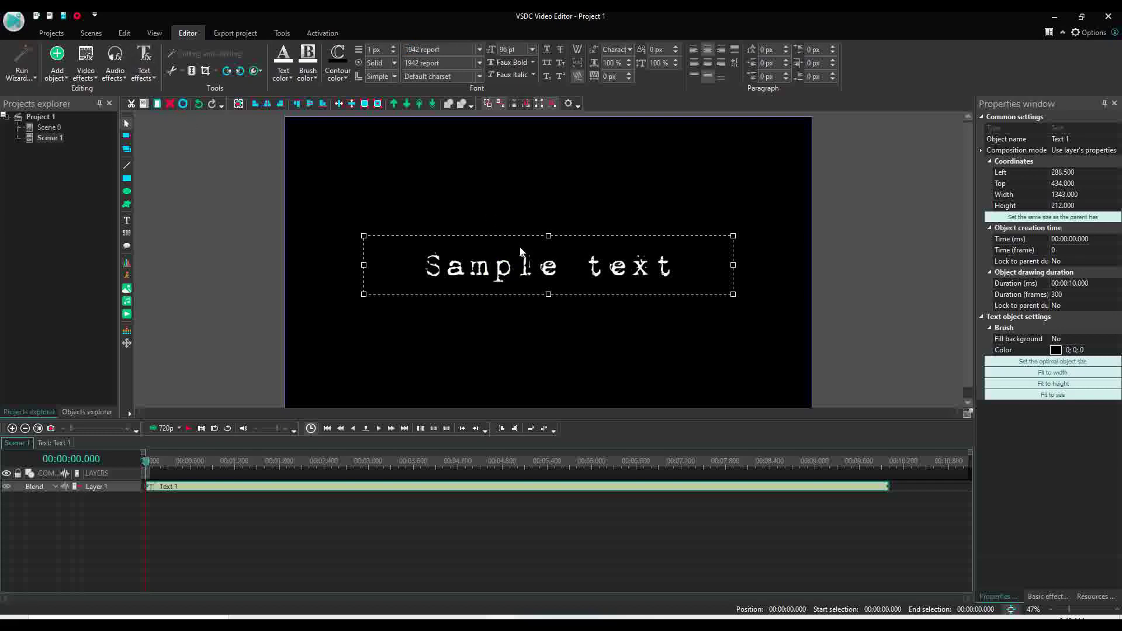
Add a Recoloring text effect starting from the scene start, then preview the letter-by-letter reveal
left_click(149, 82)
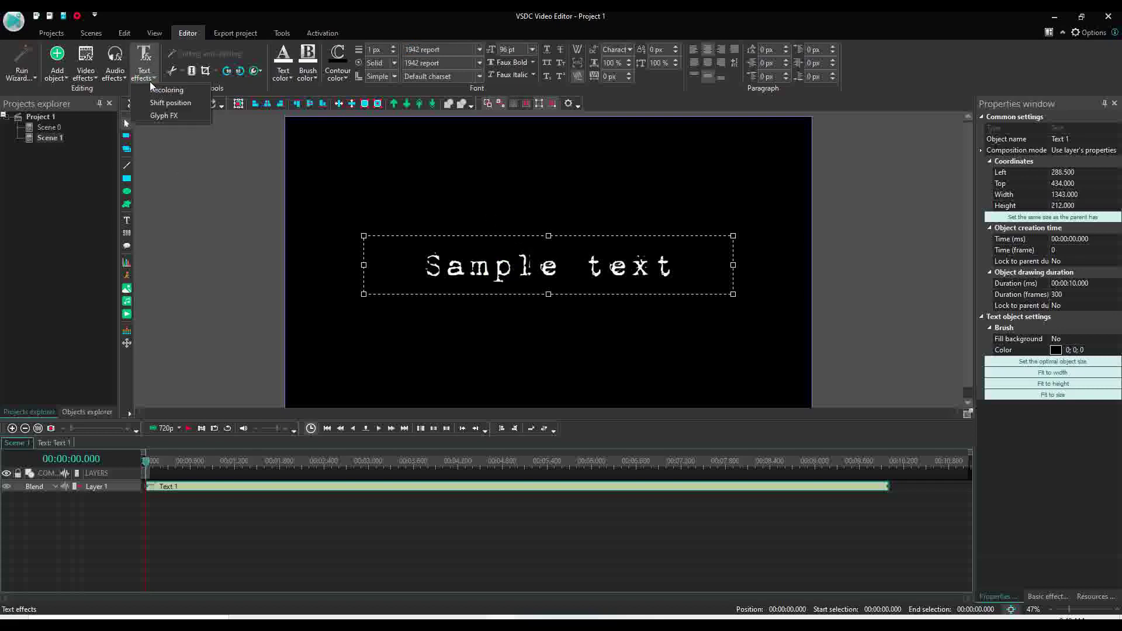
left_click(189, 92)
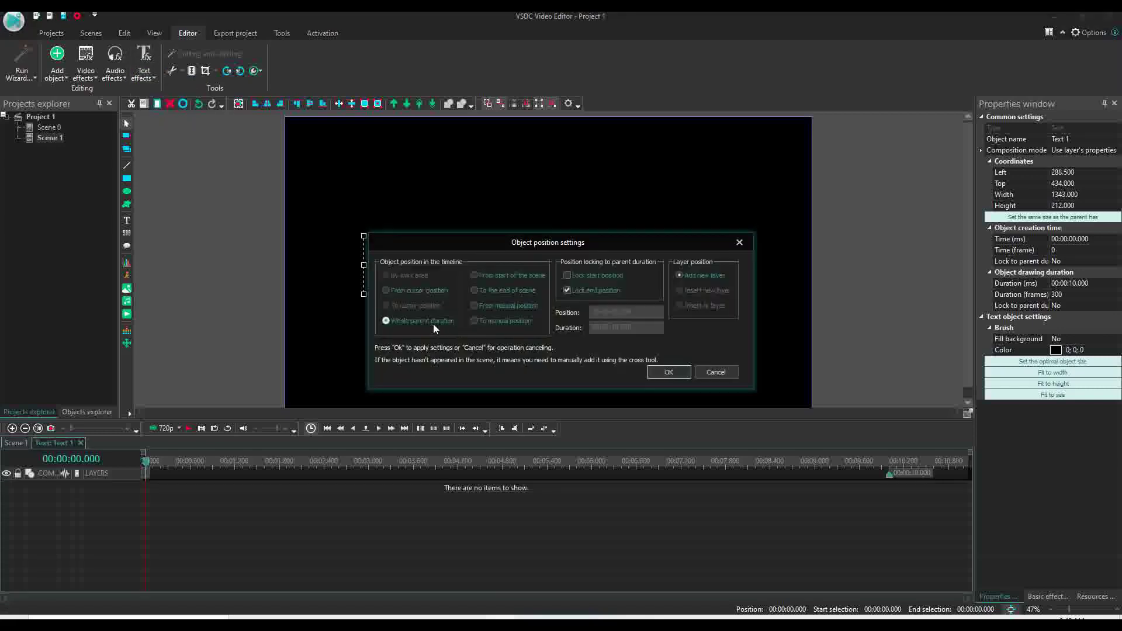
left_click(474, 276)
left_click(665, 373)
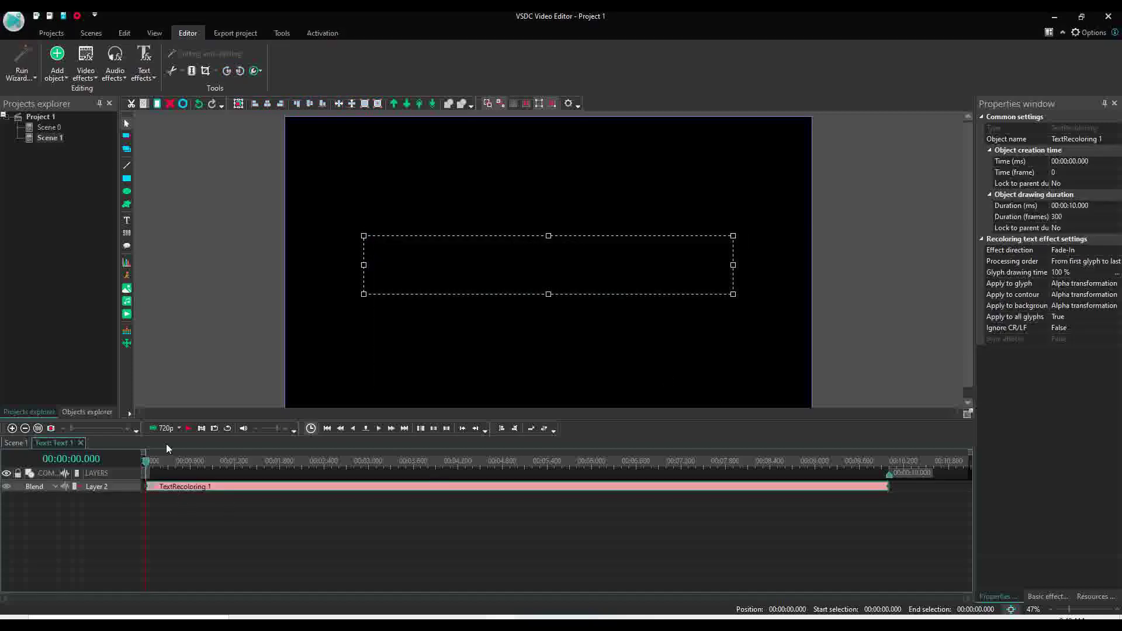
left_click(188, 428)
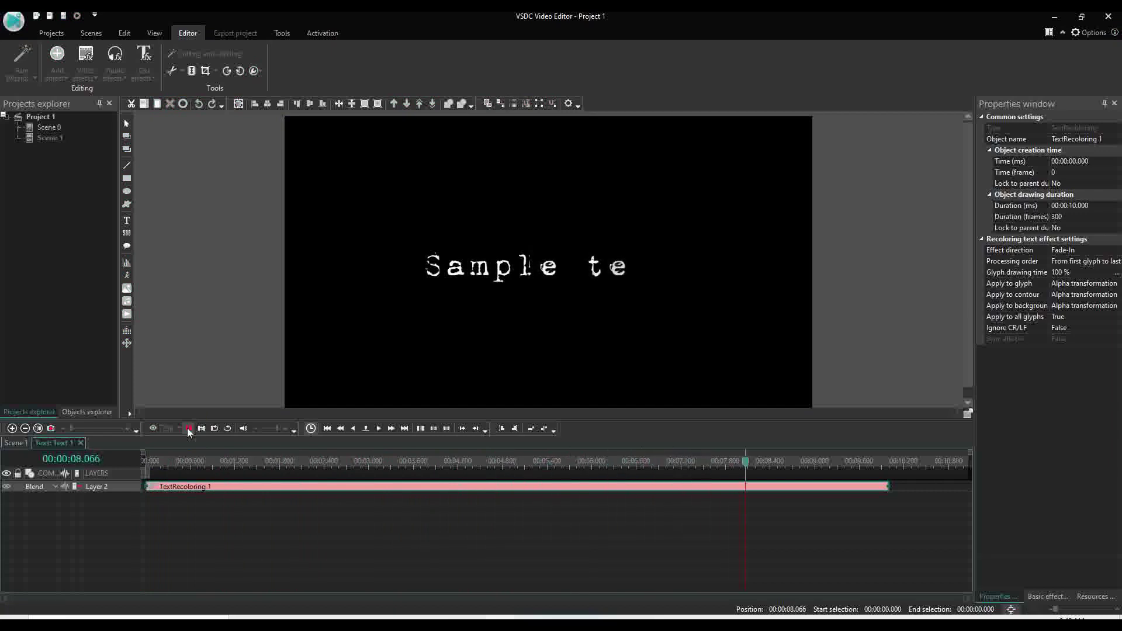
Shorten the TextRecoloring 1 clip to about 3.5 seconds and preview it from the start
left_click(188, 429)
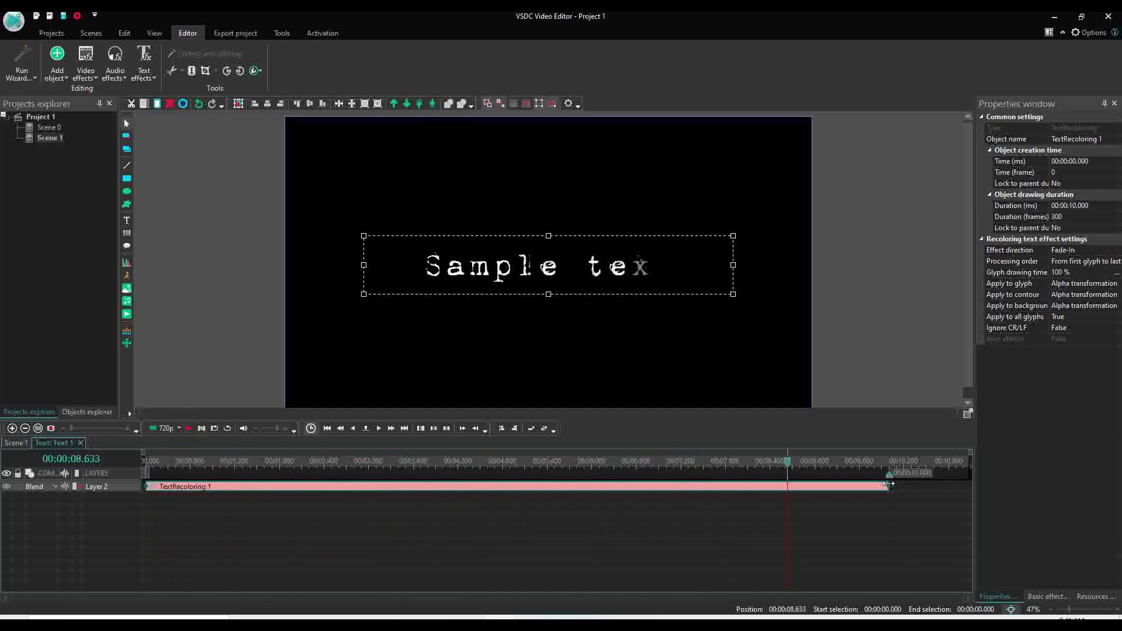
left_click_drag(887, 484, 413, 485)
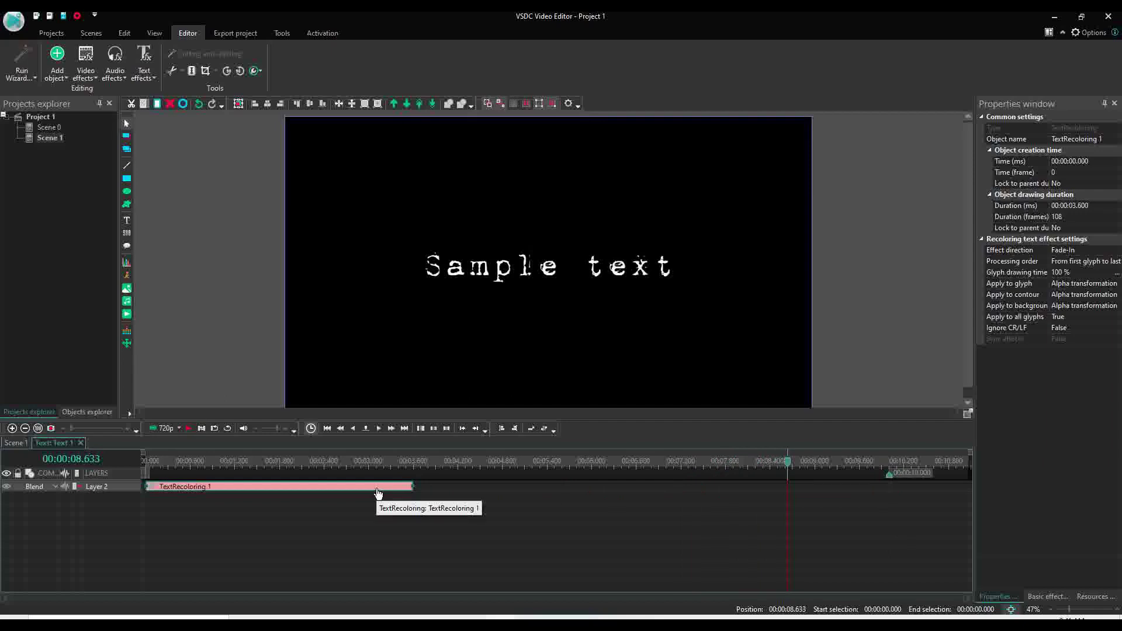
left_click(146, 464)
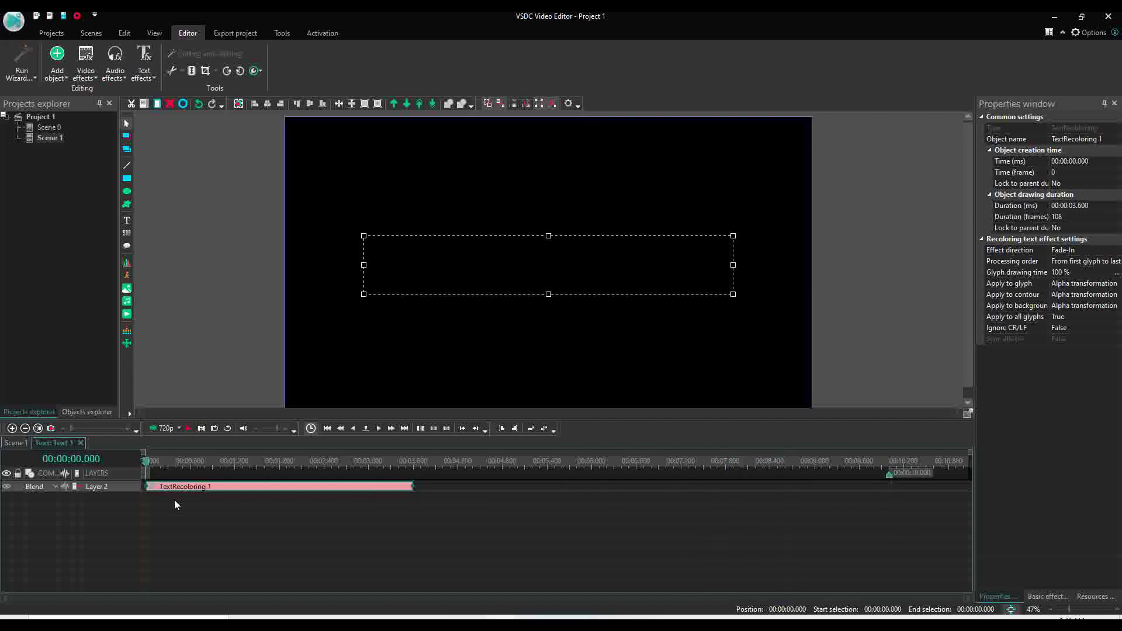
key("space")
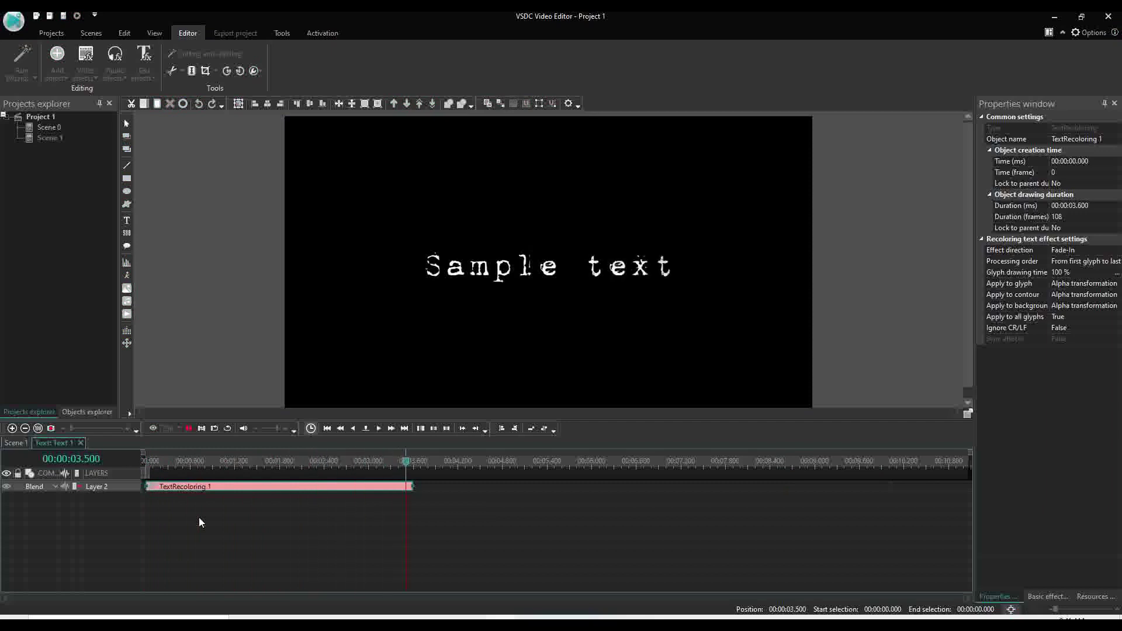
key("space")
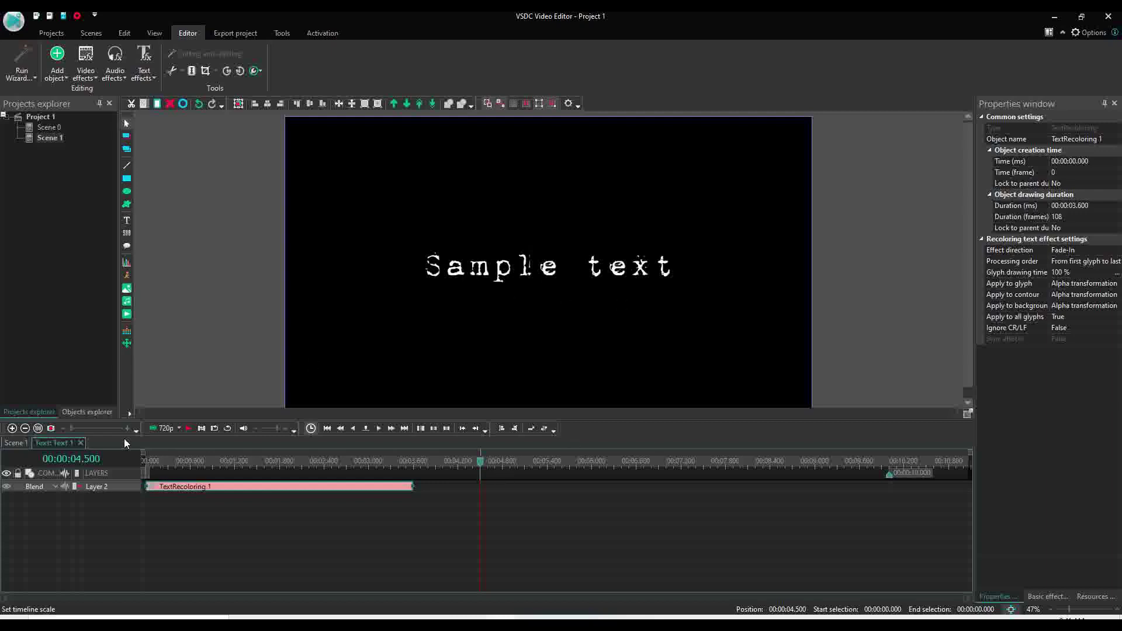
Import typewriter.mp3 into Scene 1 and move it to the timeline start on its own layer
left_click(146, 462)
left_click(26, 444)
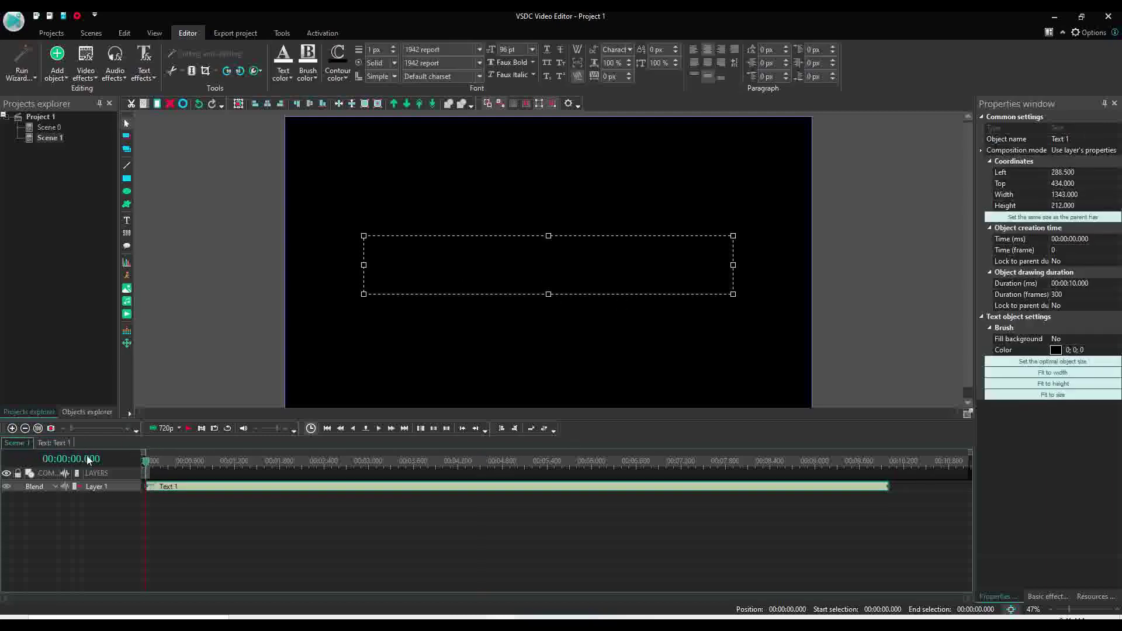
left_click(126, 304)
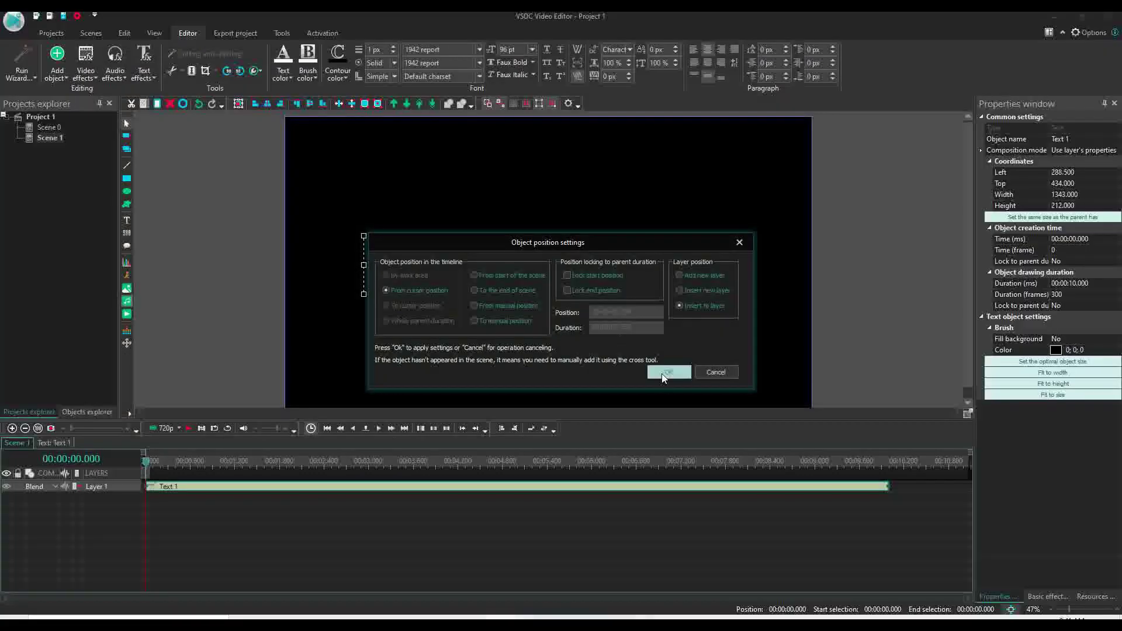
left_click(666, 374)
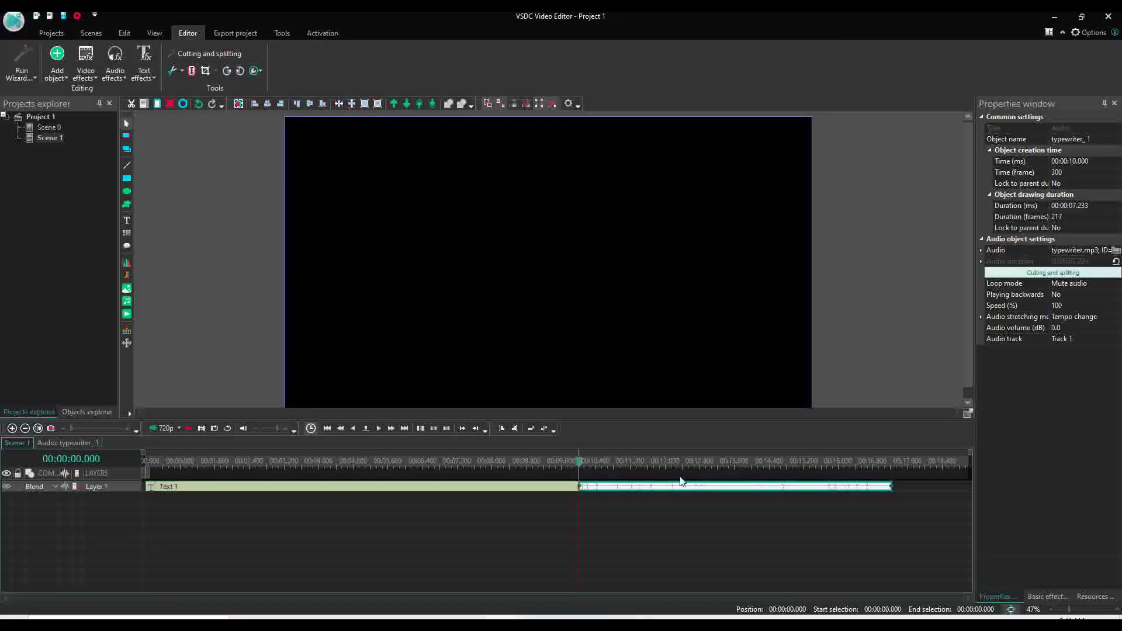
left_click_drag(672, 485, 224, 529)
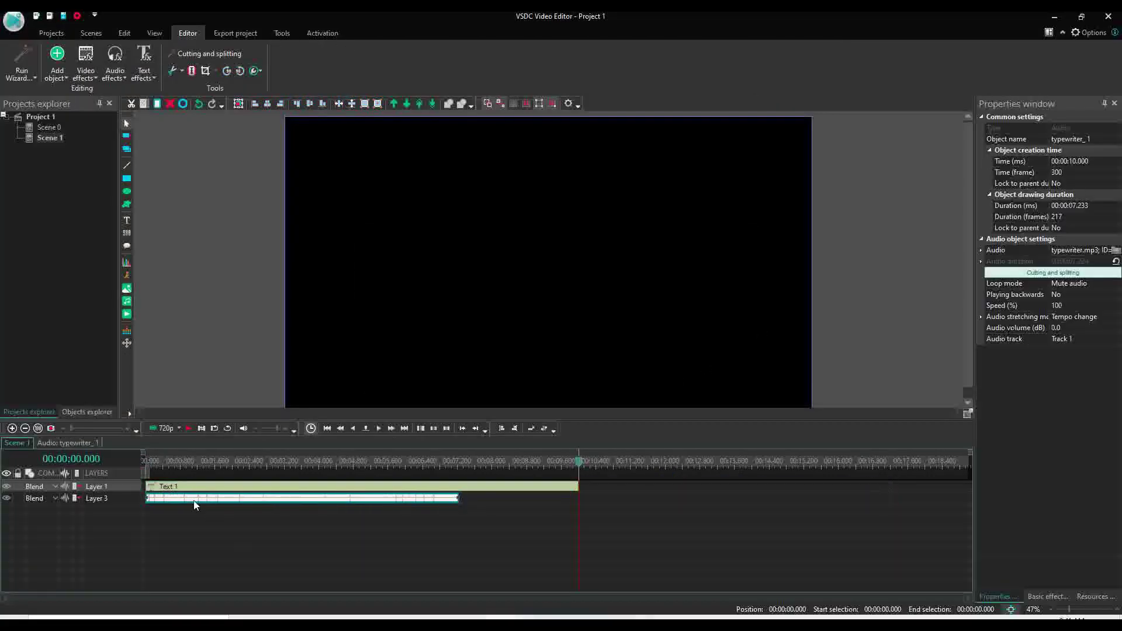
Play the preview from the start until 'Sample text' is fully typed at 4.1 s, then select Text 1
left_click(145, 462)
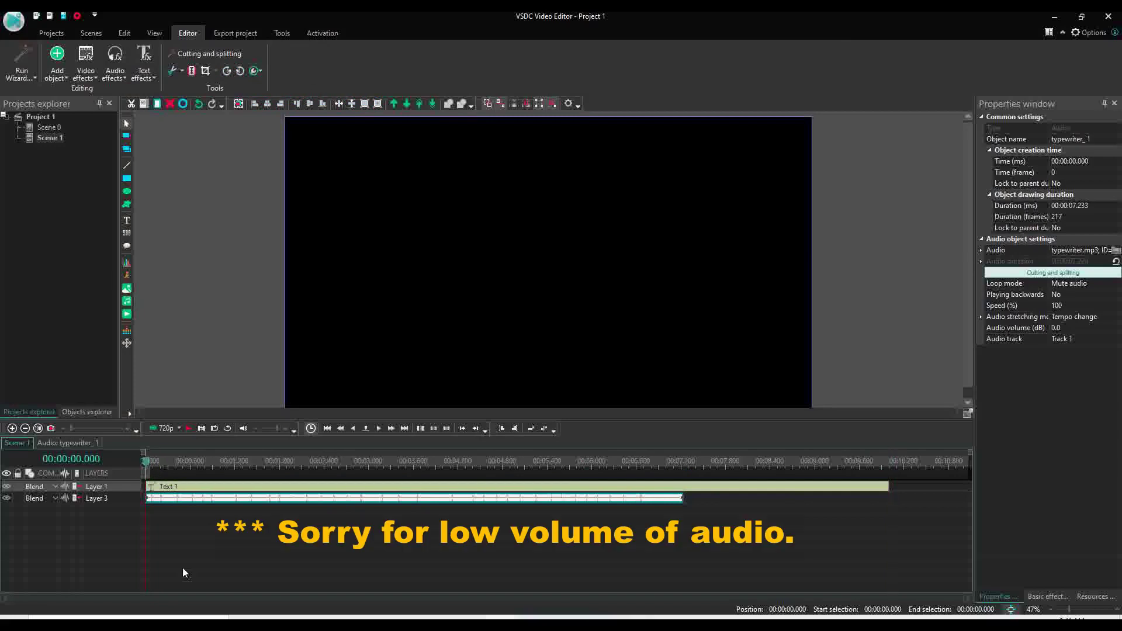
key("space")
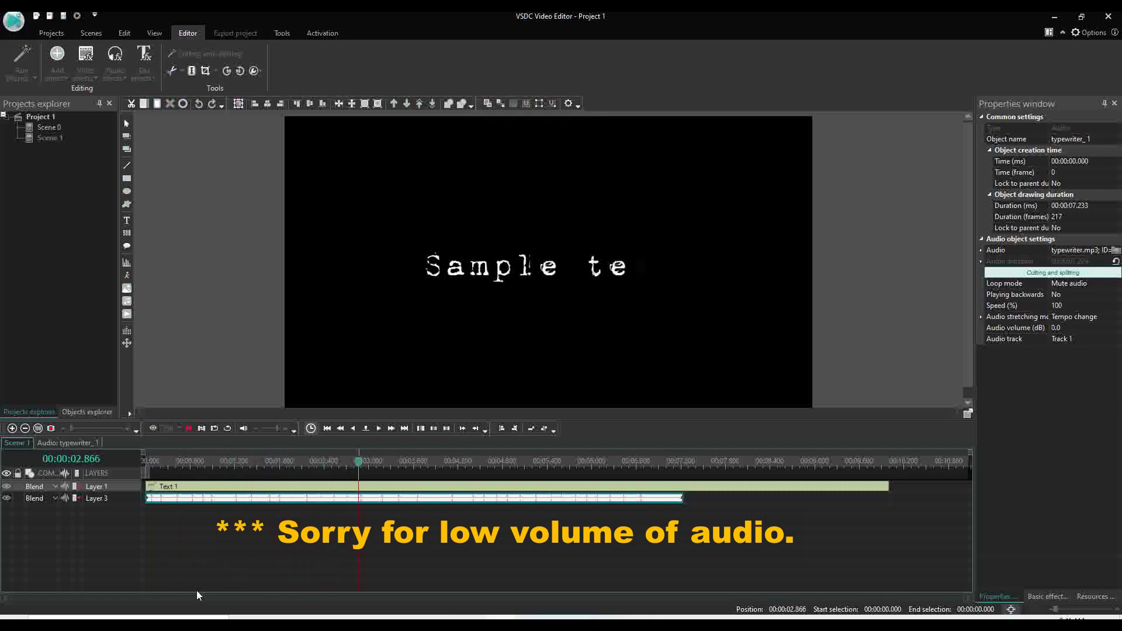
key("space")
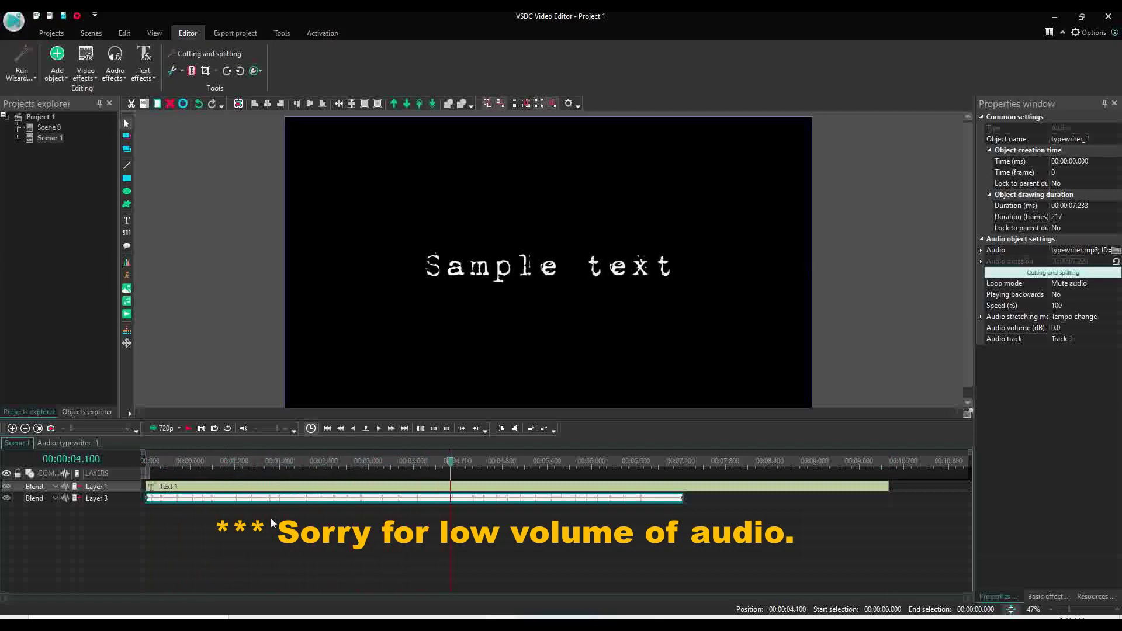
left_click(375, 489)
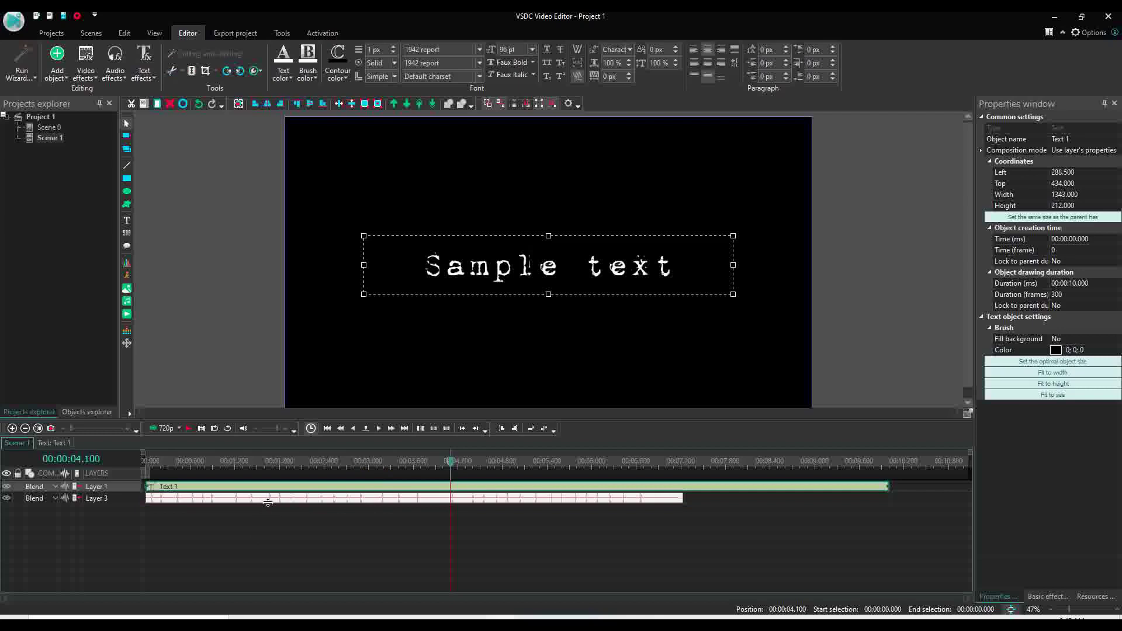
Enlarge the audio track to show its waveform and play the preview to compare typing with sound
left_click_drag(267, 502, 265, 555)
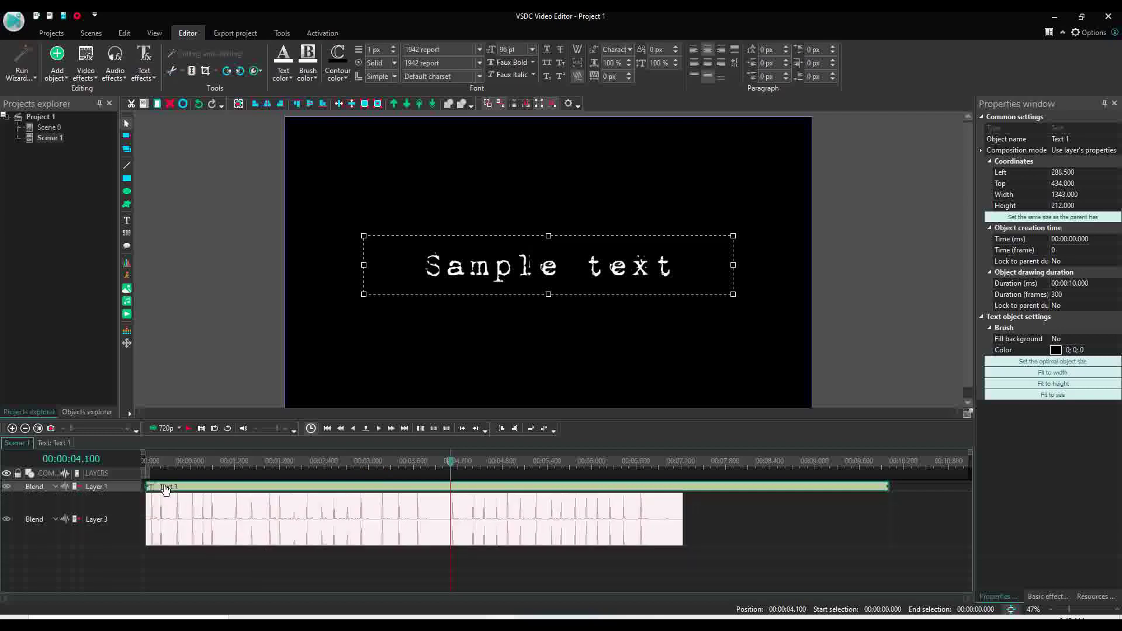
left_click(149, 462)
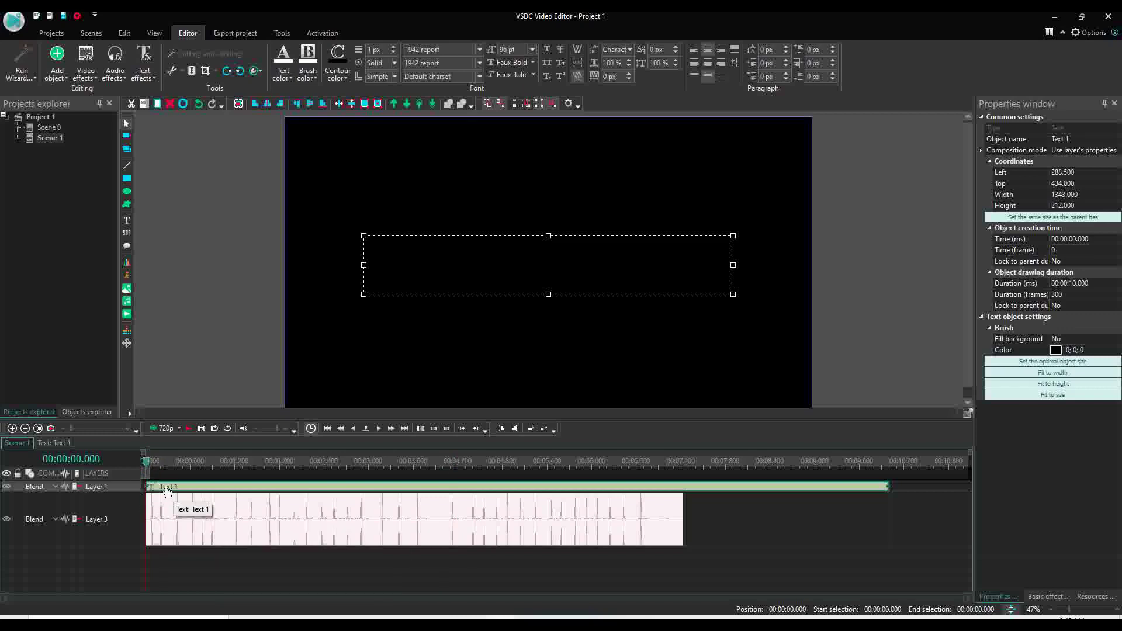
key("space")
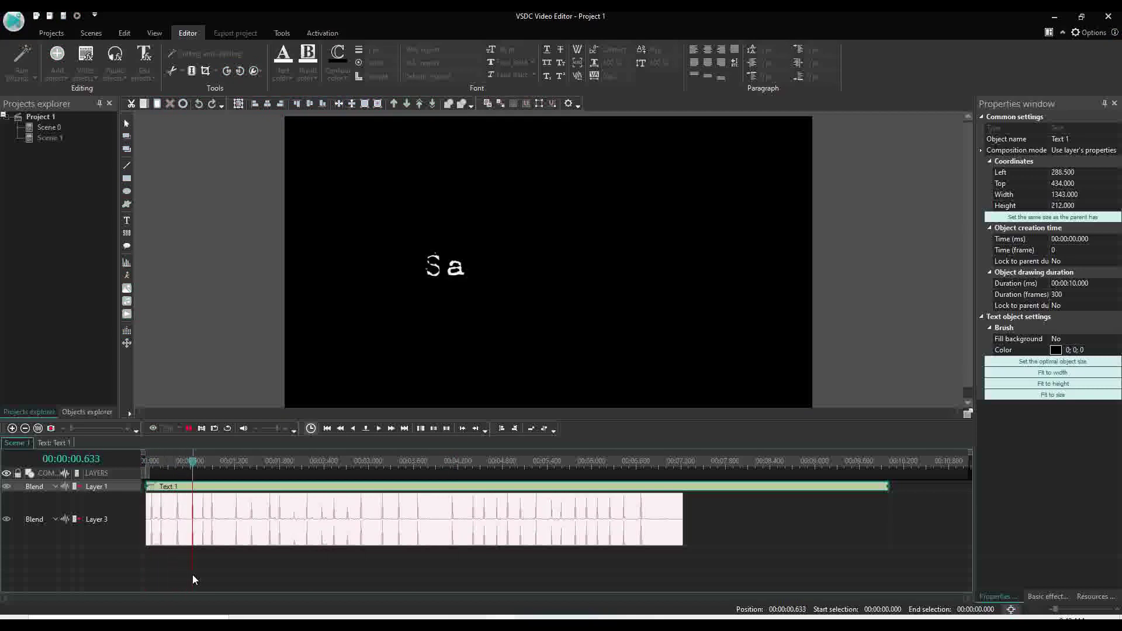
left_click(221, 521)
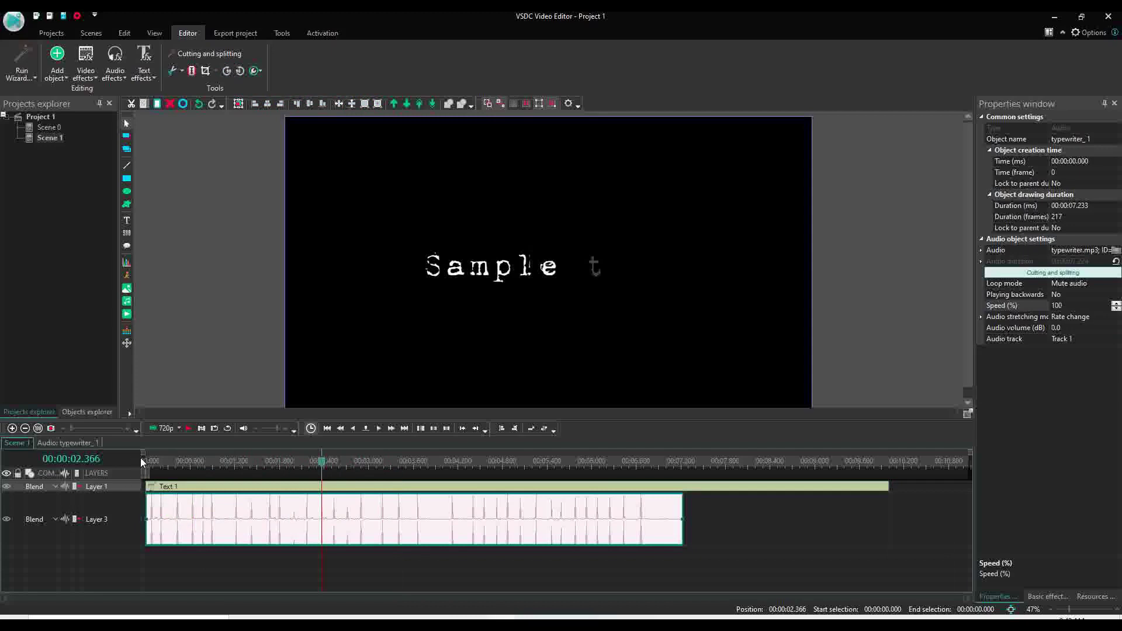
left_click(145, 461)
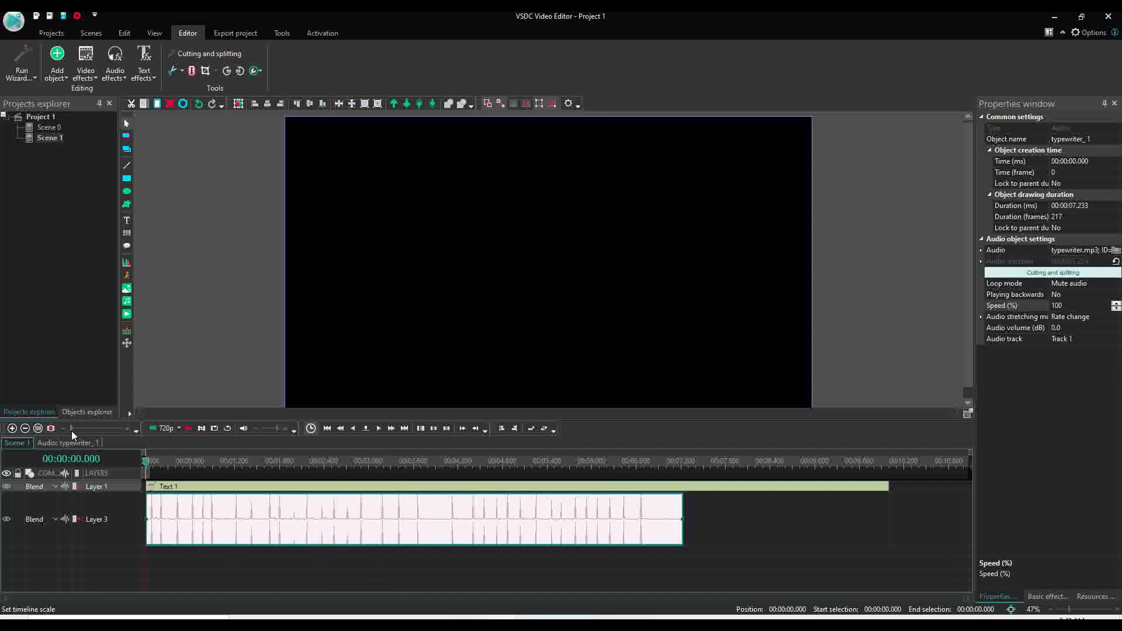
Zoom the timeline into the first seconds and put the playhead on the first key beat at 0.200 s
left_click_drag(71, 431, 105, 431)
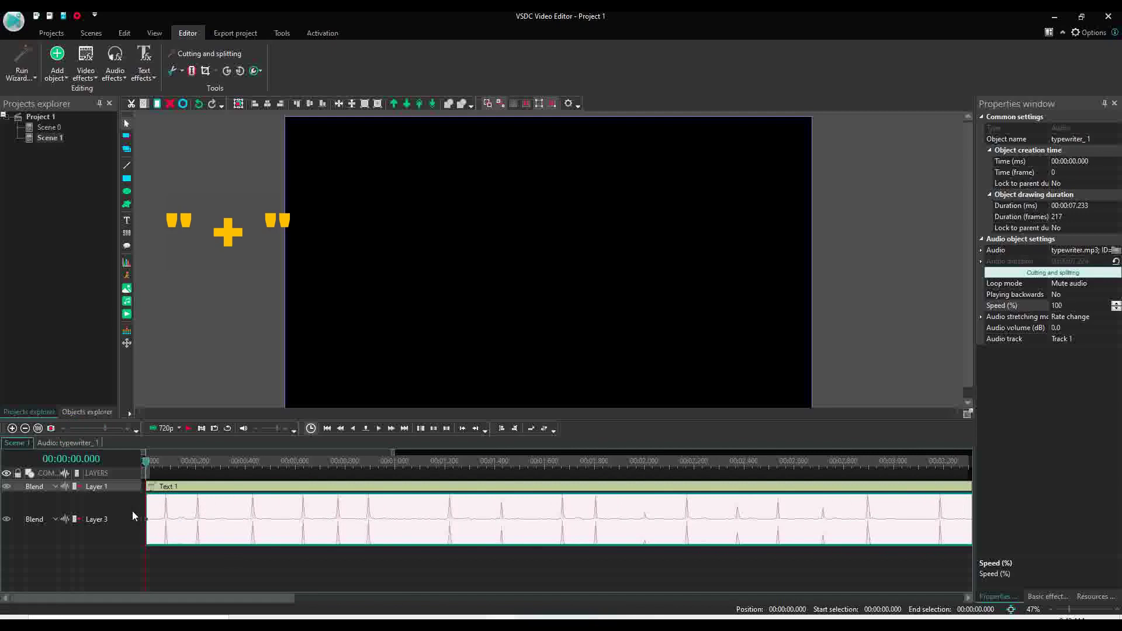
scroll(132, 511, "up", 2)
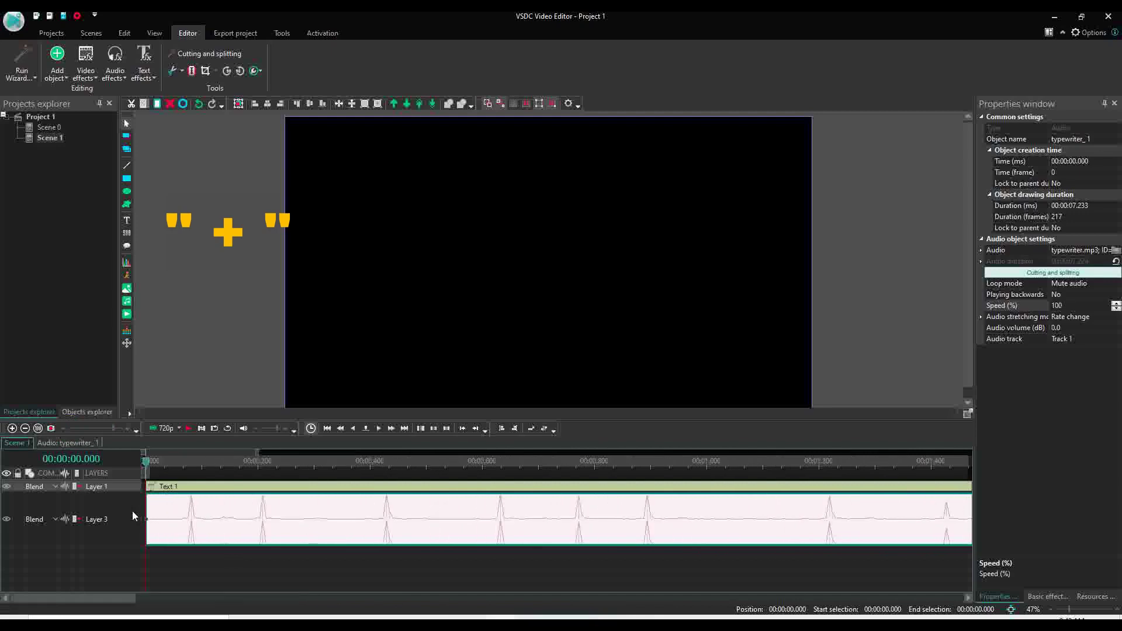
left_click(191, 459)
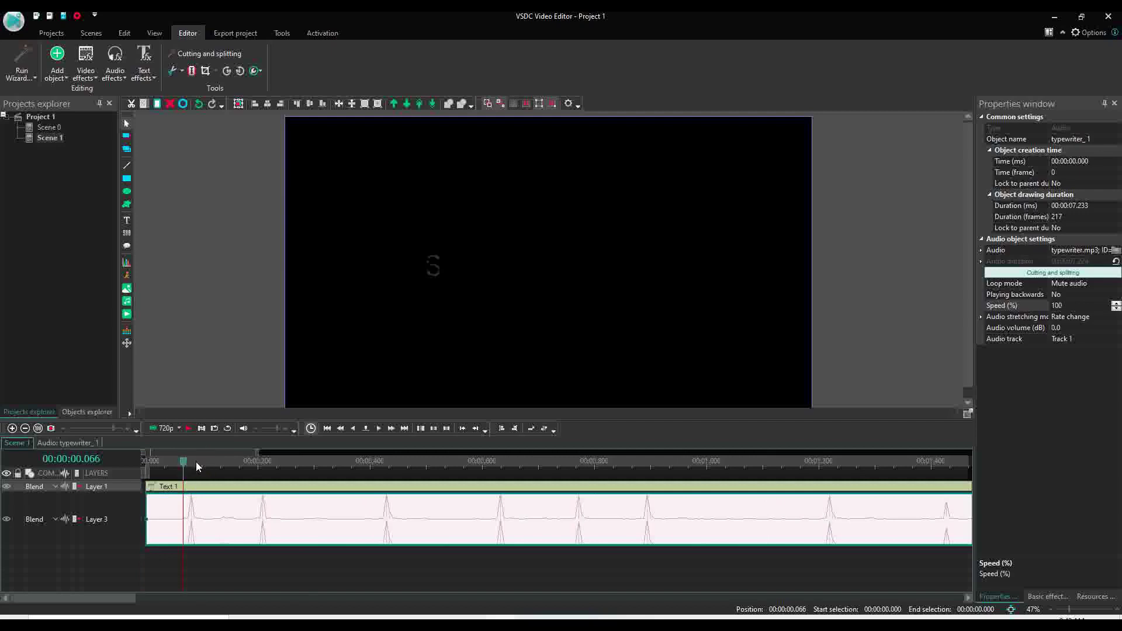
left_click(259, 461)
Inside Text 1, shorten the TextRecoloring 1 effect to 2.466 seconds and preview the faster typing
double_click(283, 487)
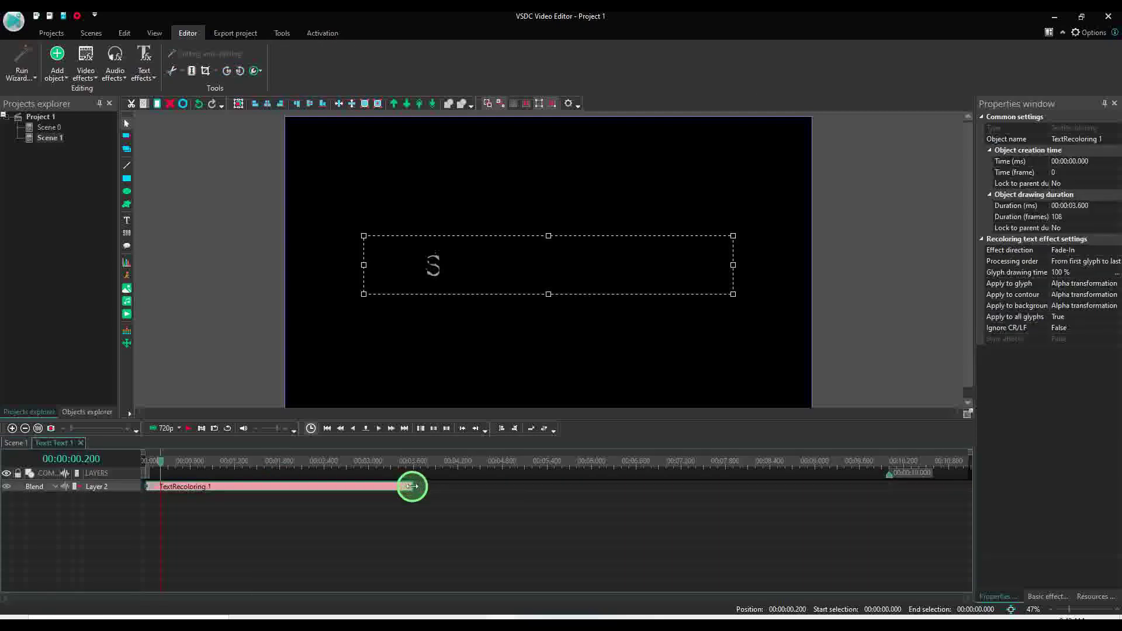
left_click_drag(412, 486, 328, 488)
key("space")
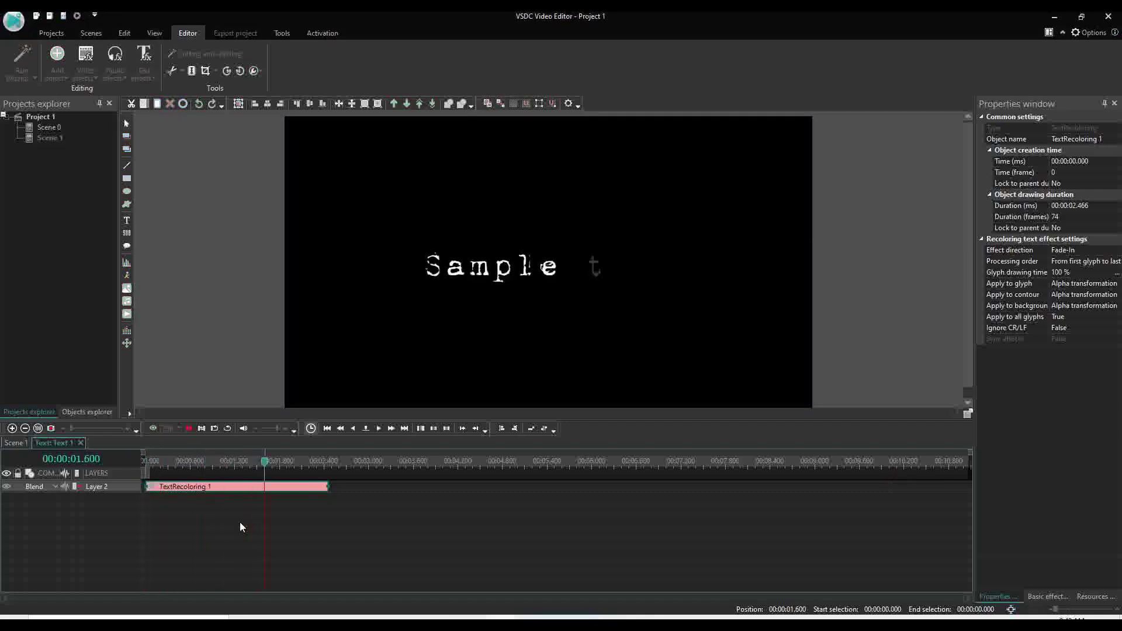
On Scene 1, locate the 'S' and 'Sa' beats at 0.200 and 0.400 s, then select the typewriter audio
left_click(23, 443)
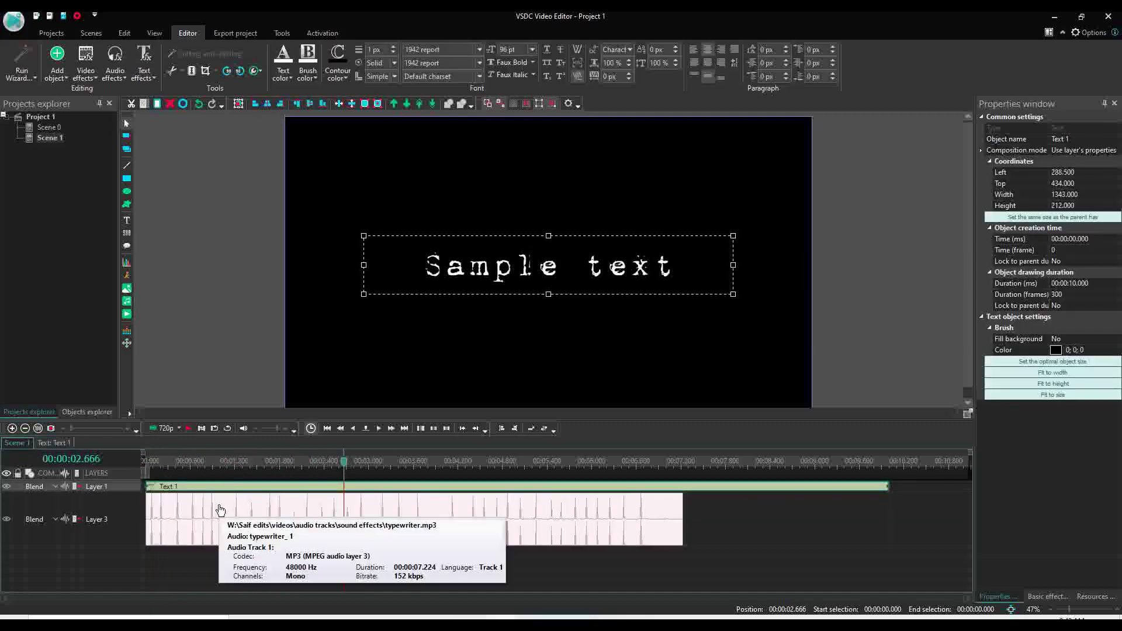
scroll(220, 509, "up", 5)
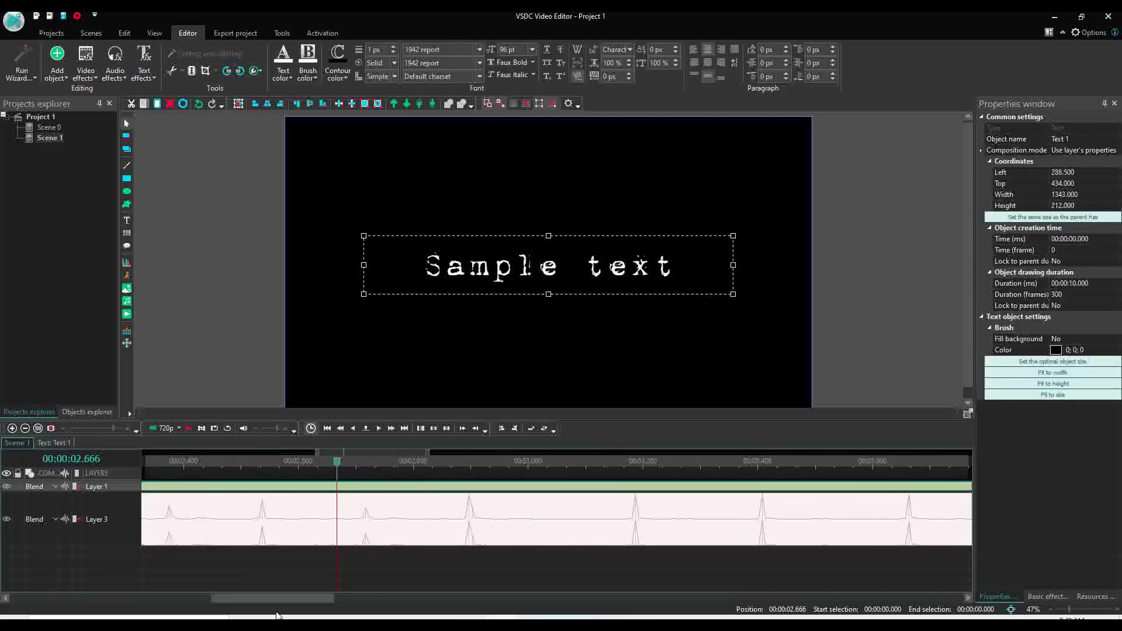
left_click_drag(272, 598, 70, 598)
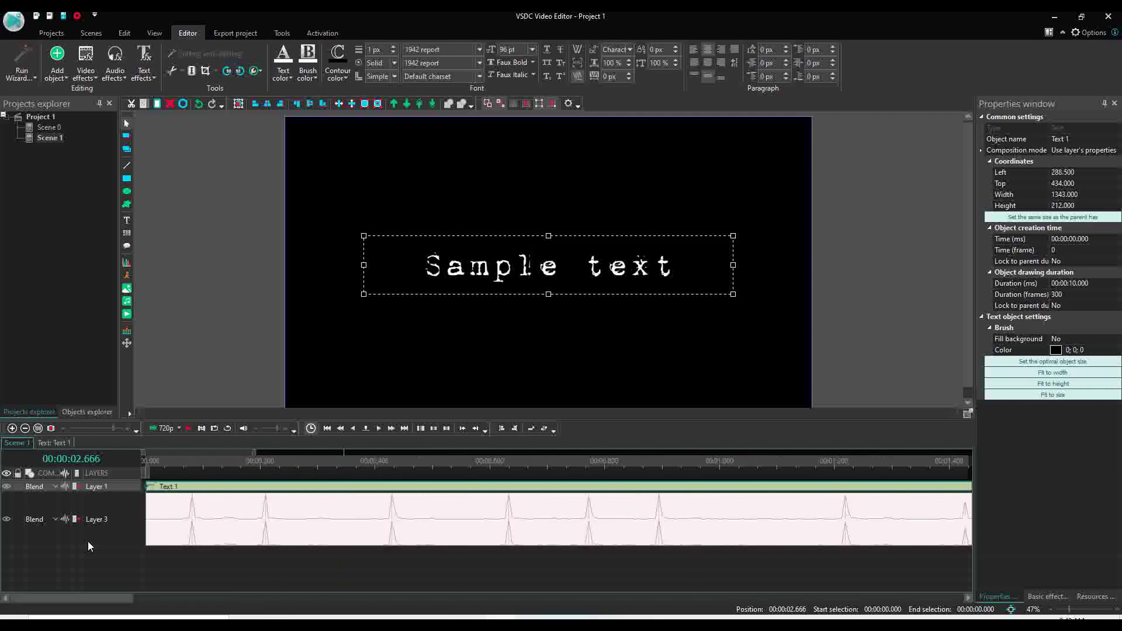
left_click(150, 462)
left_click(192, 466)
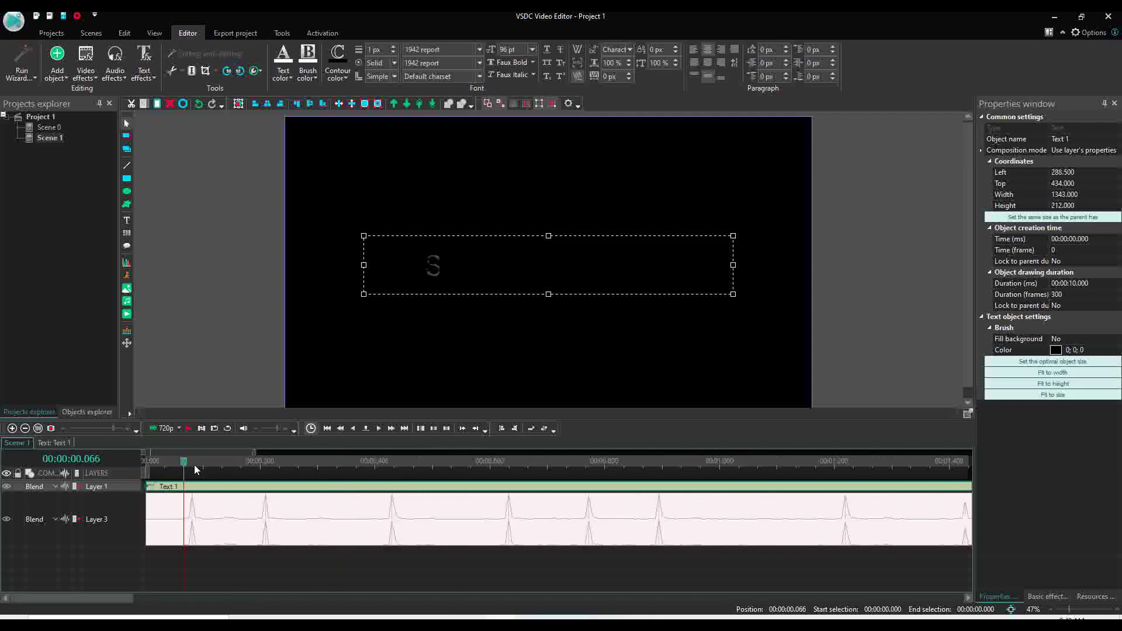
left_click(261, 462)
left_click(384, 462)
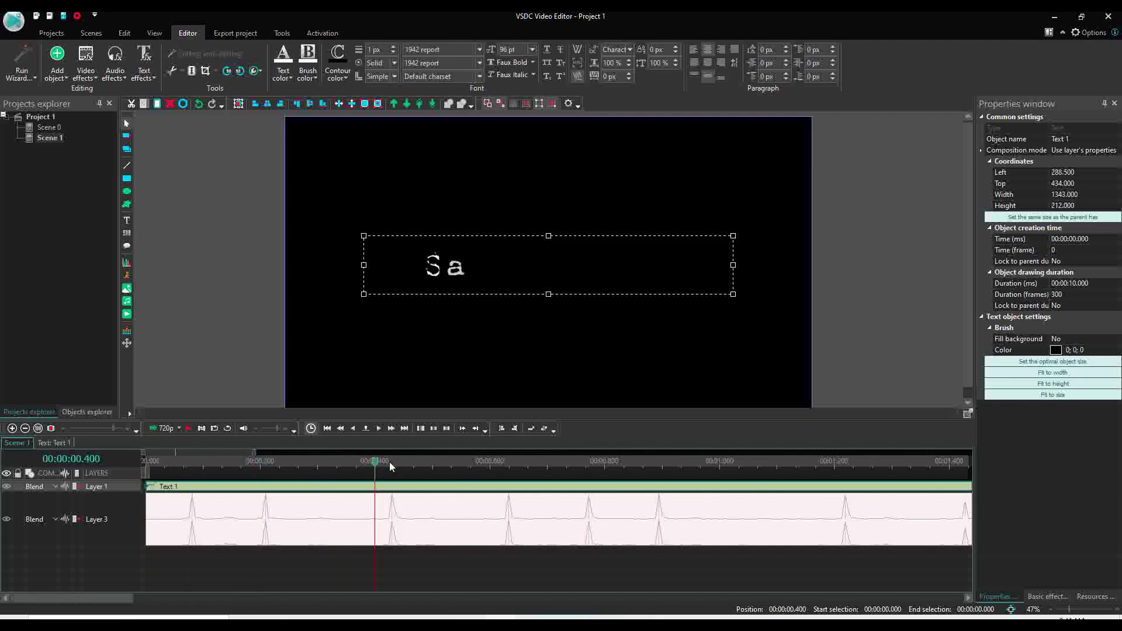
left_click(258, 502)
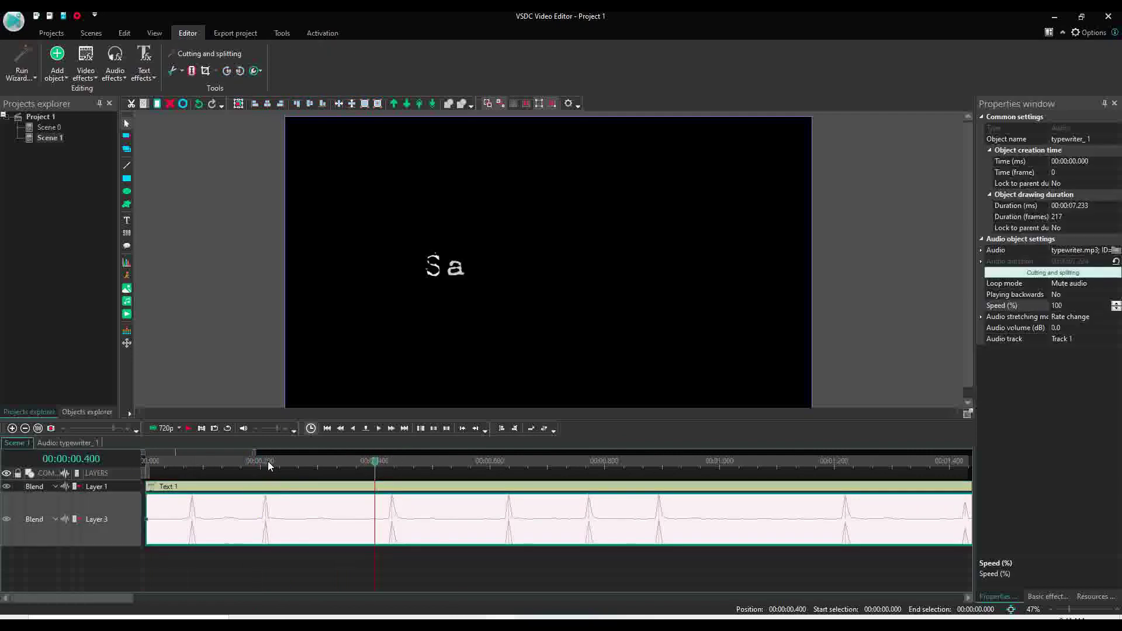
left_click(266, 461)
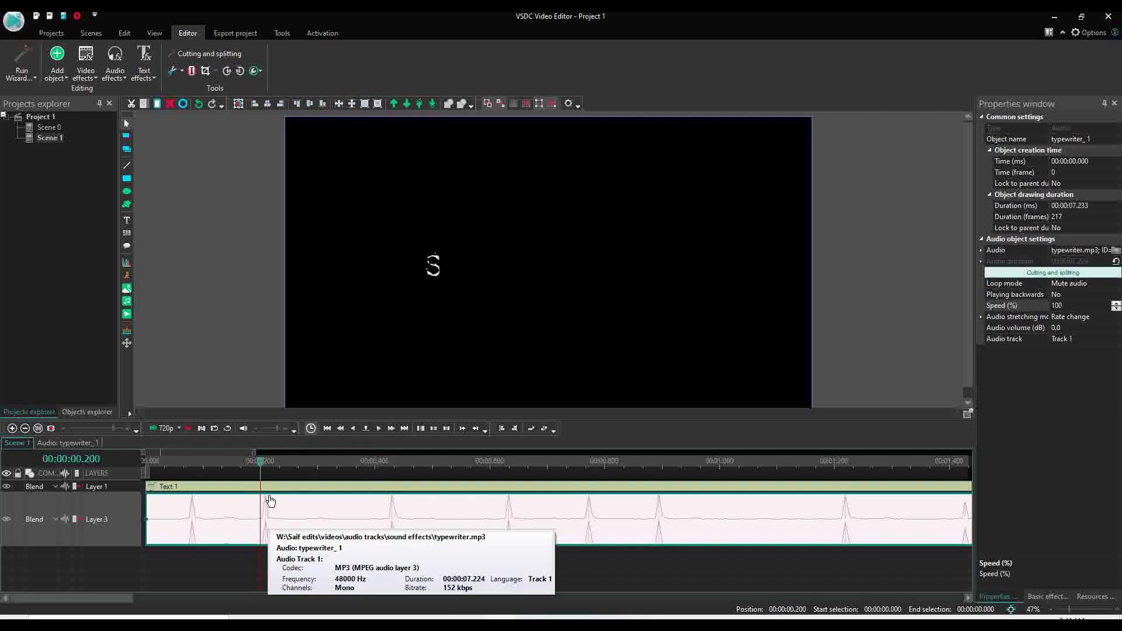
Open the typewriter_1 audio clip's own timeline
double_click(272, 518)
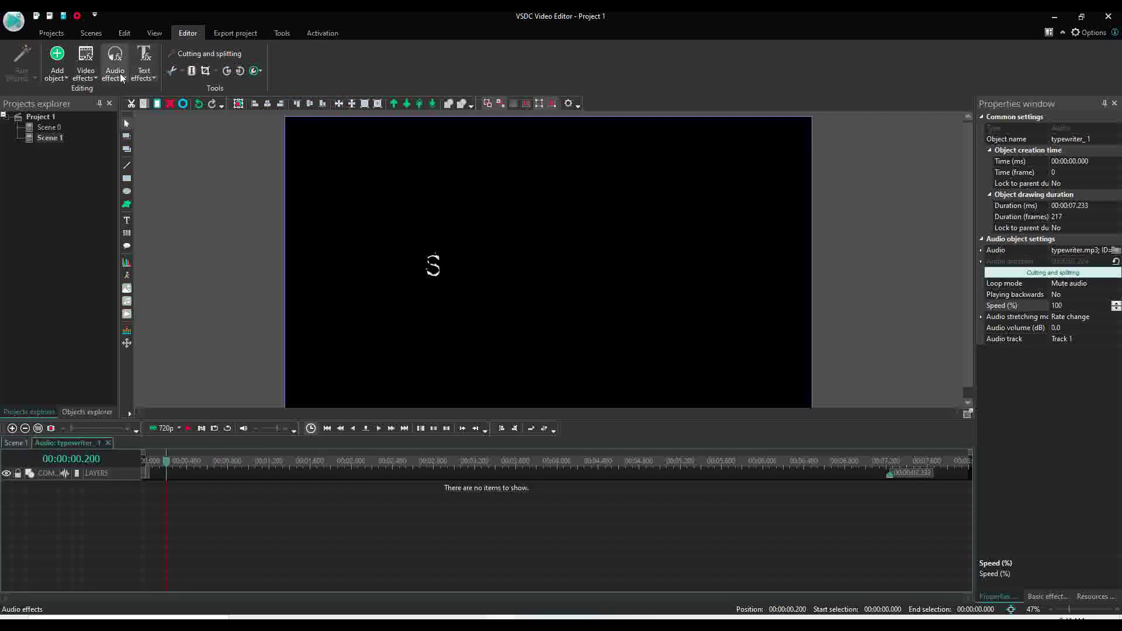
left_click(19, 443)
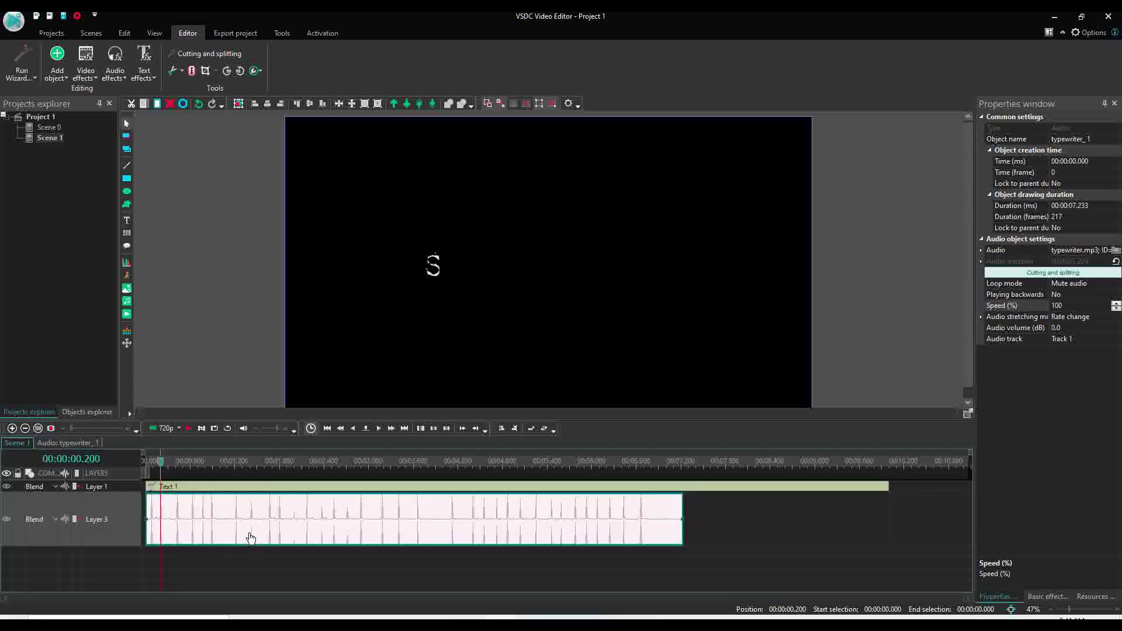
double_click(172, 526)
Add an Amplitude > Silence audio effect and set its duration to 1 second
left_click(115, 65)
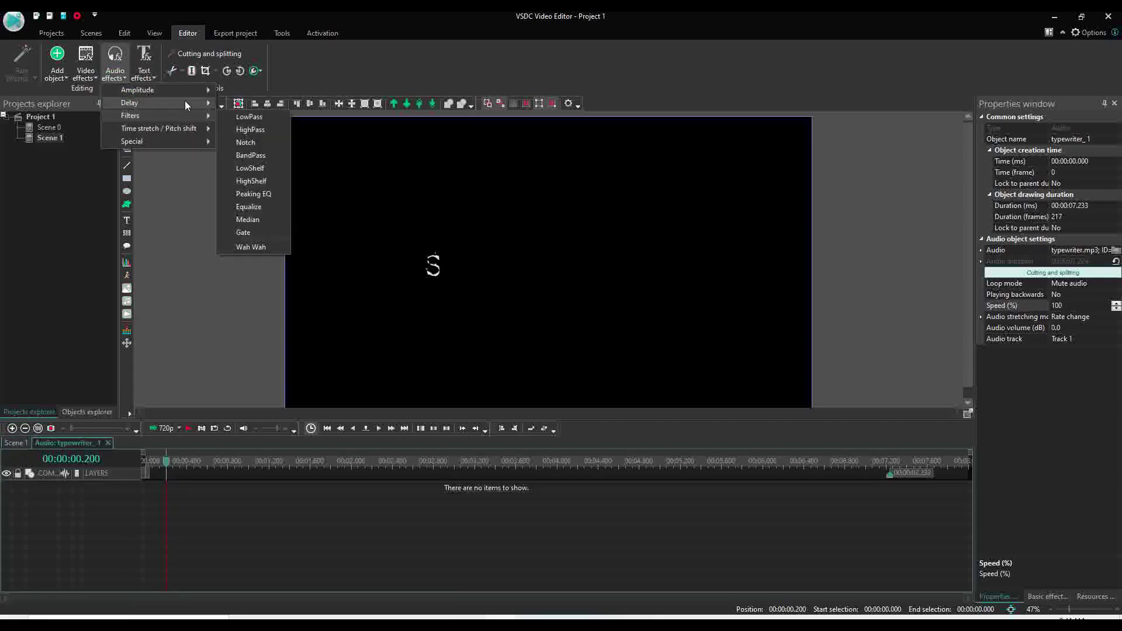
mouse_move(187, 93)
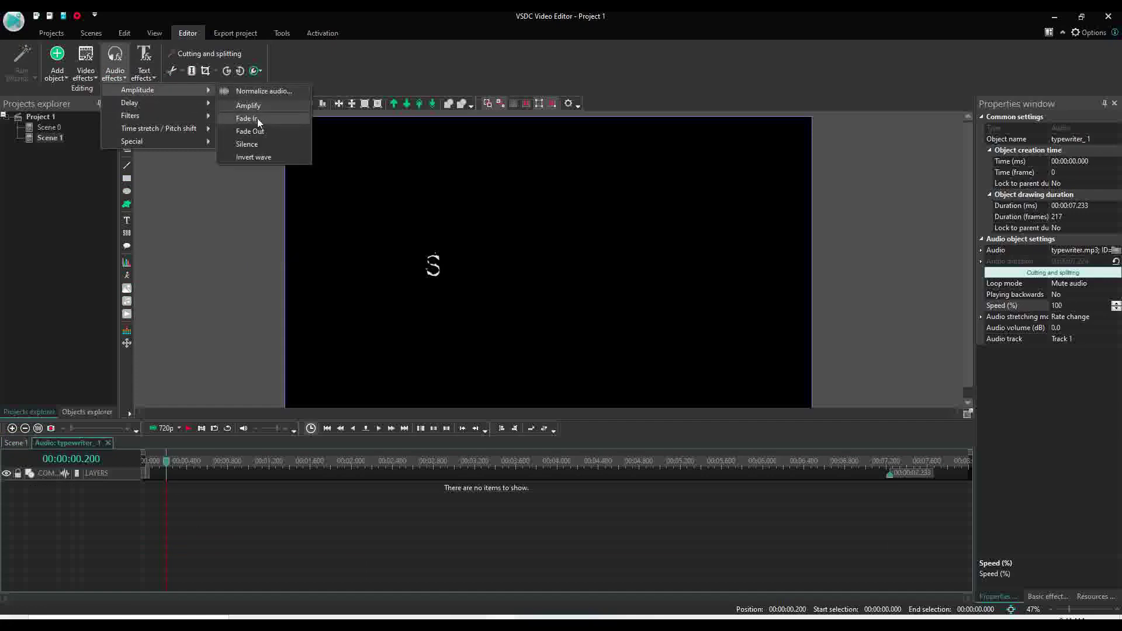
left_click(258, 142)
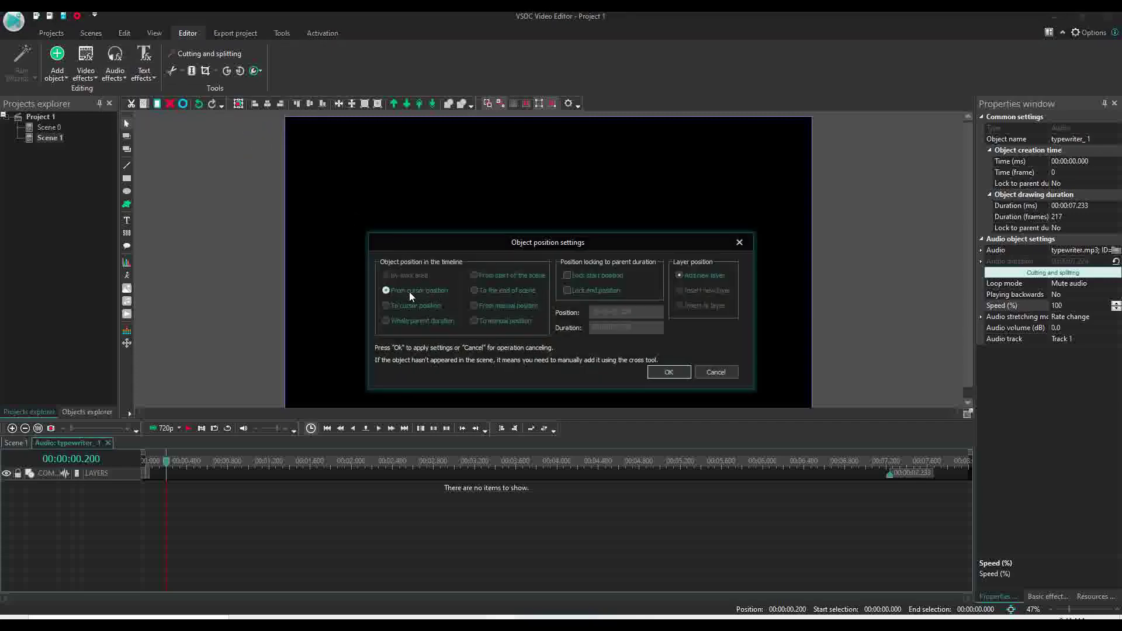
left_click(386, 291)
left_click_drag(617, 329, 653, 330)
type("1")
Confirm the silence placement, check the text at 1.2 s, and open the typewriter audio's own timeline
left_click(673, 369)
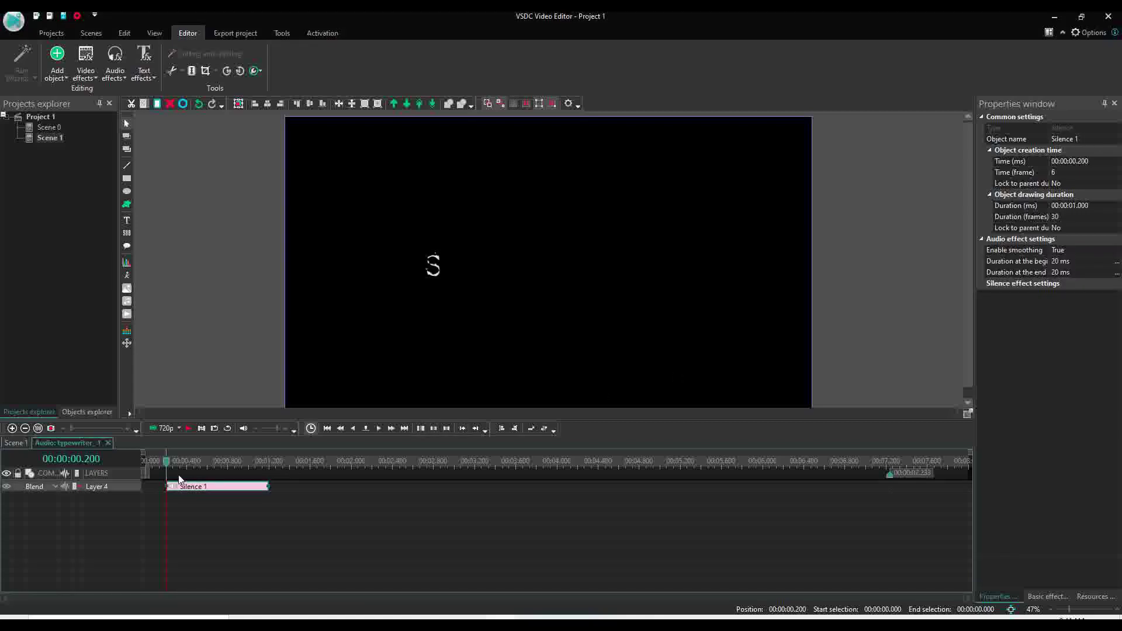
left_click_drag(169, 464, 269, 465)
left_click(26, 443)
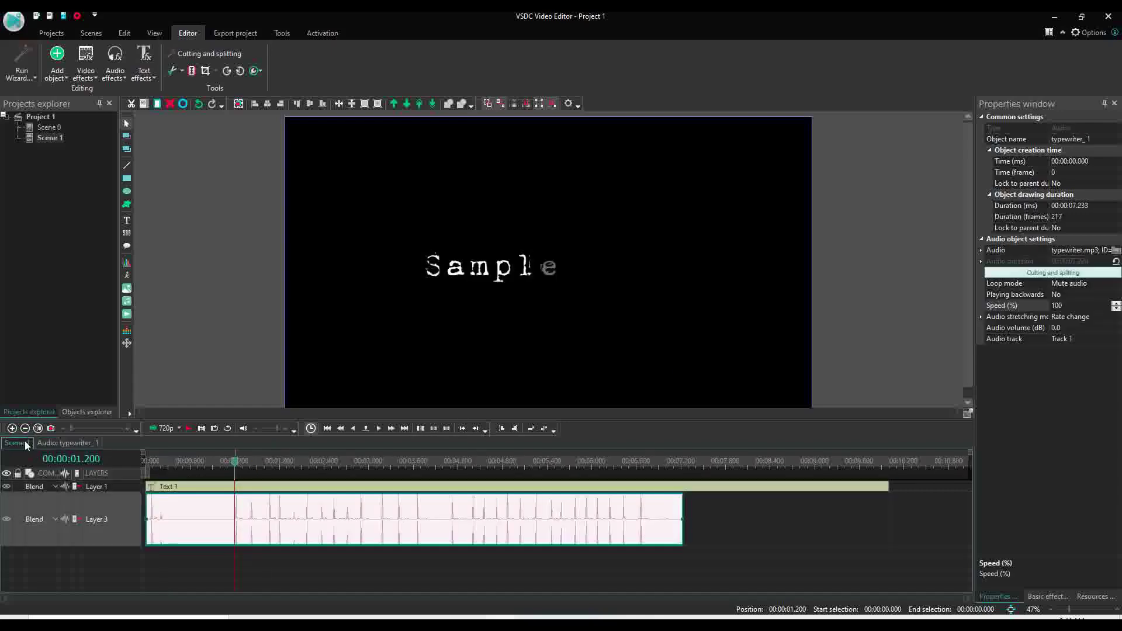
double_click(224, 514)
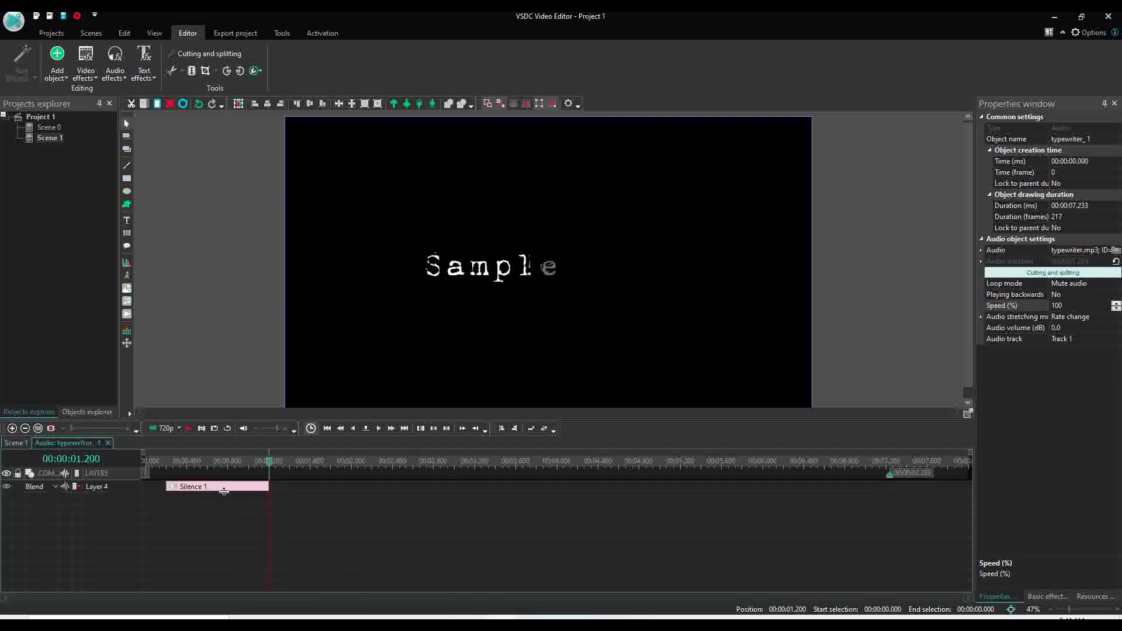
Shorten Silence 1 to 0.1 s, keeping its start at 0.2 s
left_click(168, 460)
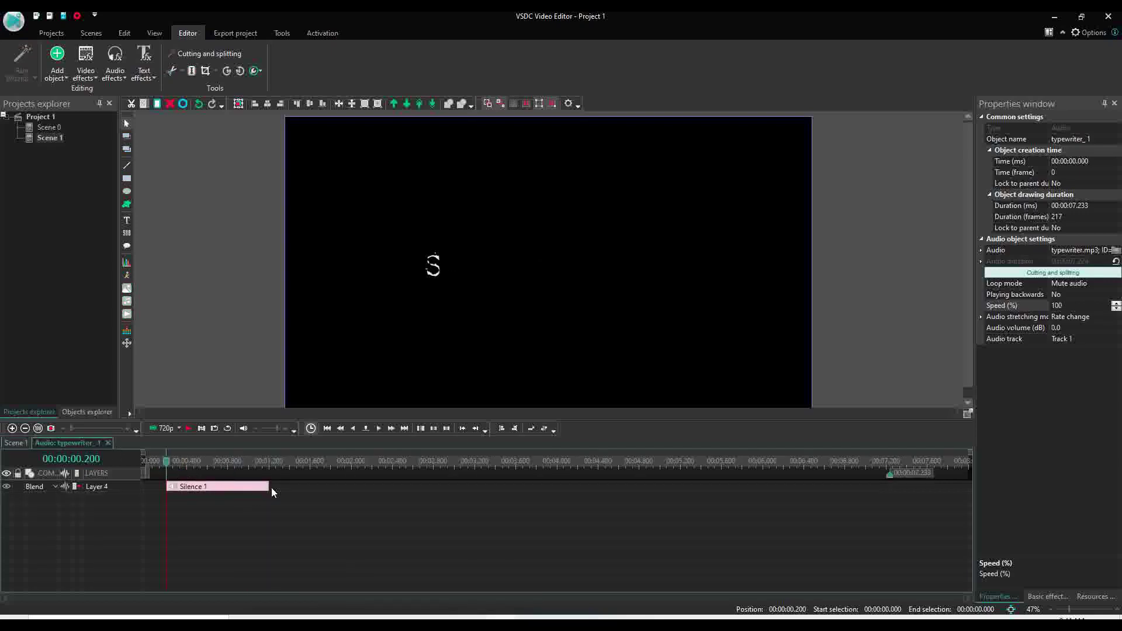
left_click_drag(267, 491, 171, 486)
left_click(178, 466)
Play the audio timeline from the start to hear the muted beat
left_click(149, 462)
key("space")
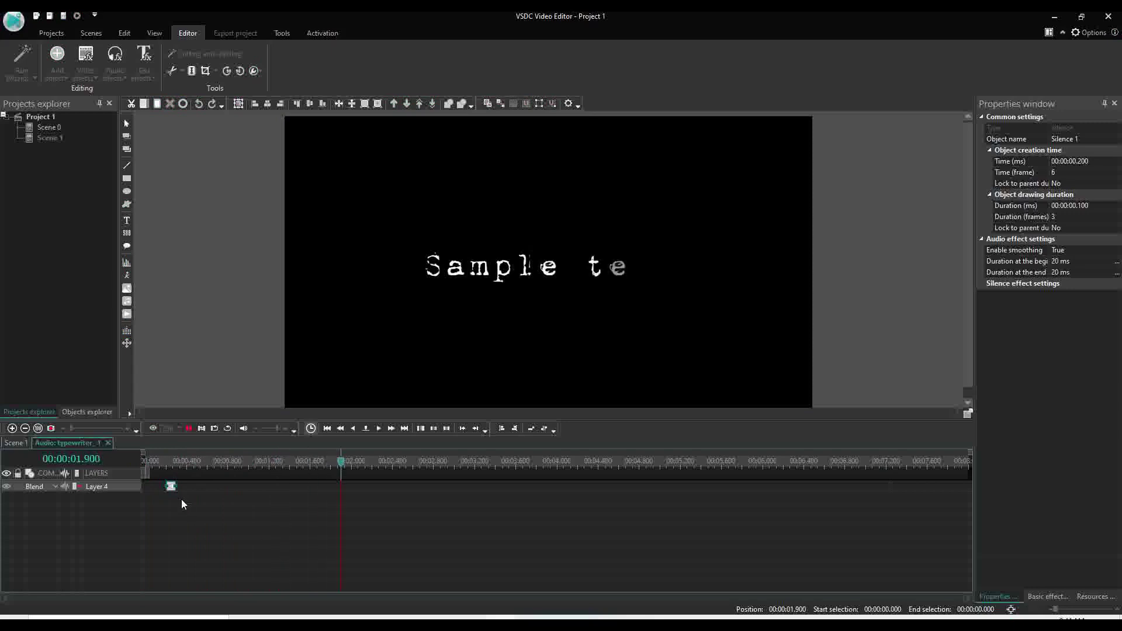
key("space")
key("space")
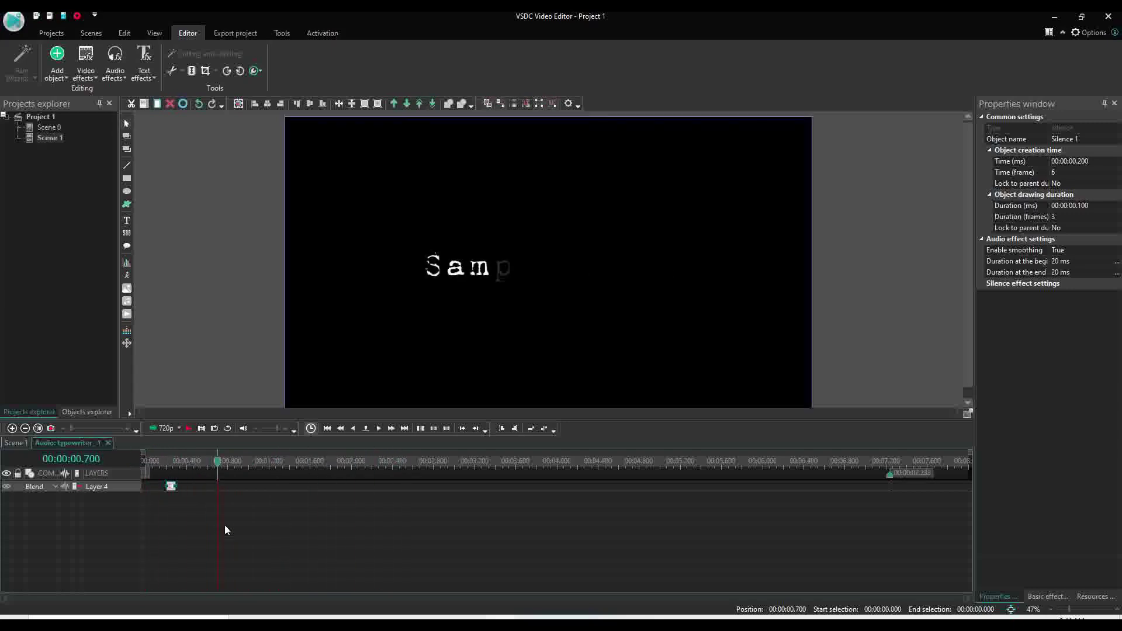
left_click(151, 463)
key("space")
key("space")
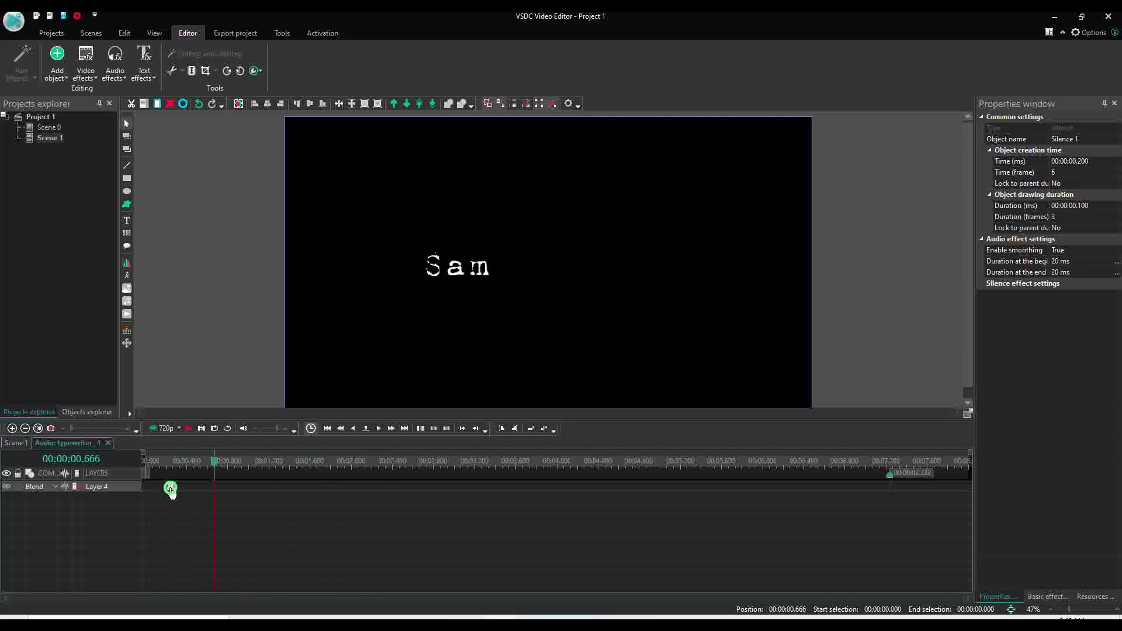
Ctrl-drag a copy of the 0.1 s silence to 0.533 s as Silence 2 and preview it
left_click_drag(171, 493, 204, 498)
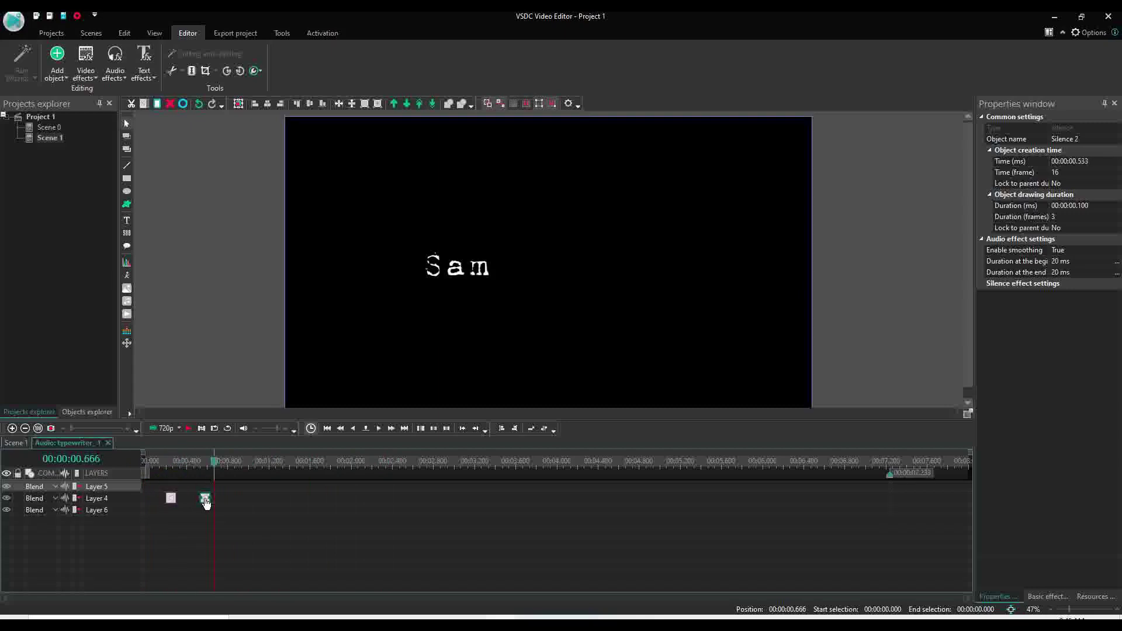
left_click(147, 461)
key("space")
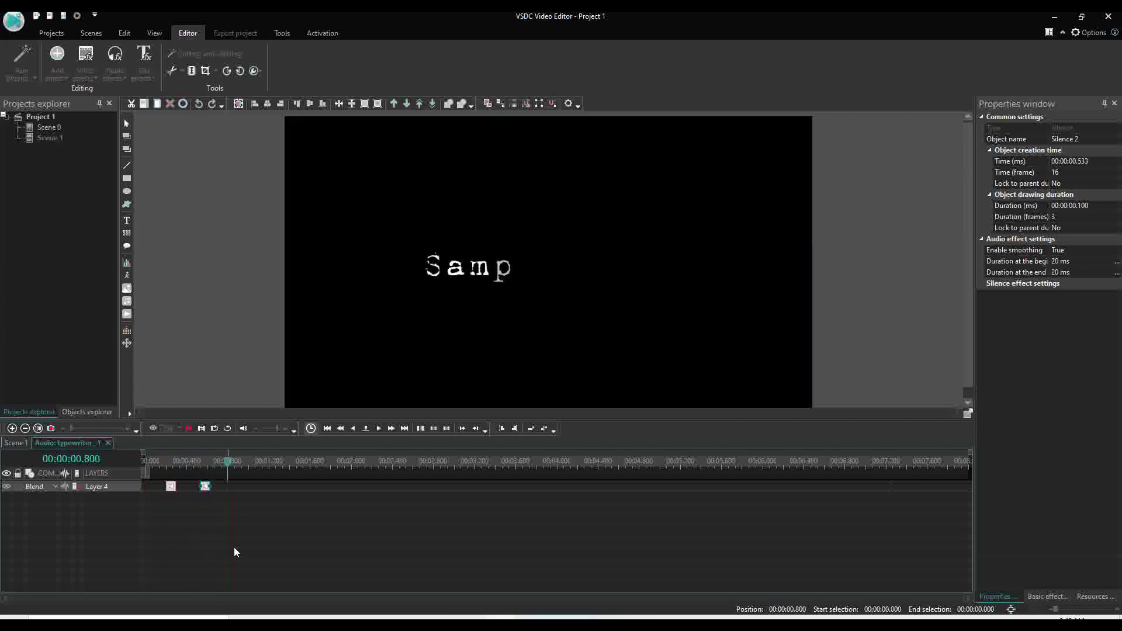
key("space")
Copy Silence 2 to 0.9 s as Silence 3, then replay to check the muted beats
left_click(204, 489)
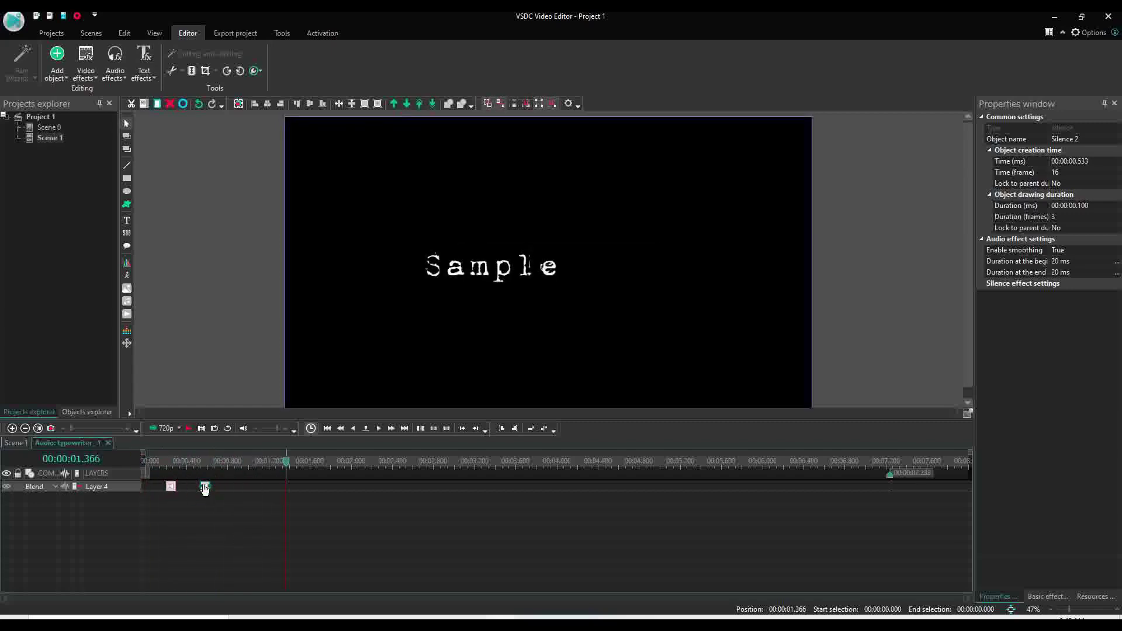
left_click_drag(205, 489, 243, 504)
left_click(229, 461)
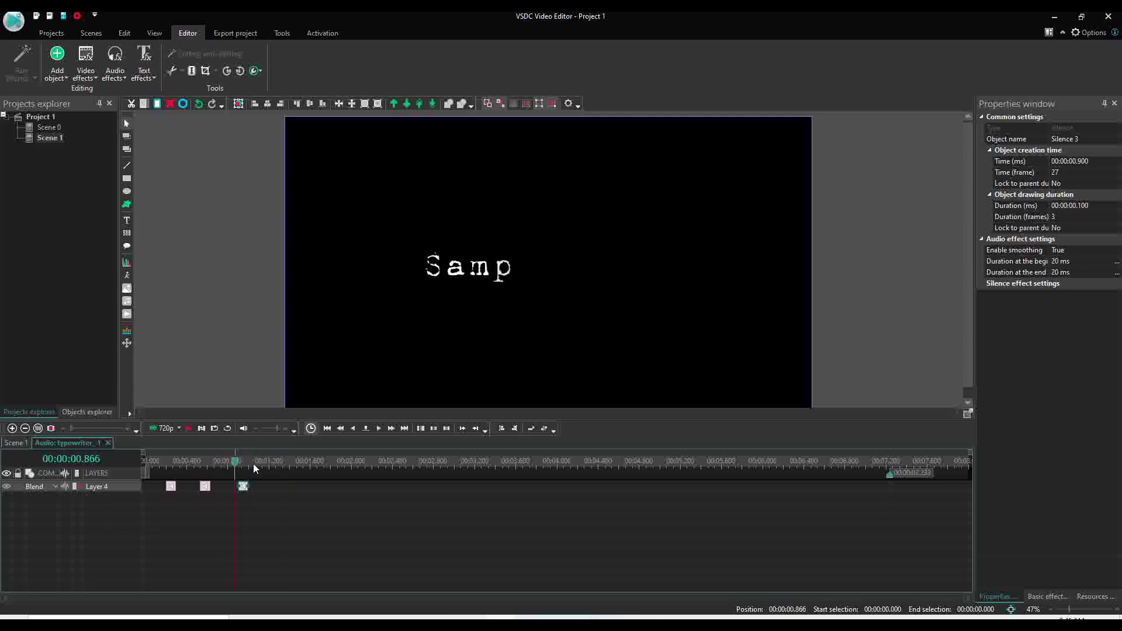
left_click(253, 464)
left_click(147, 462)
key("space")
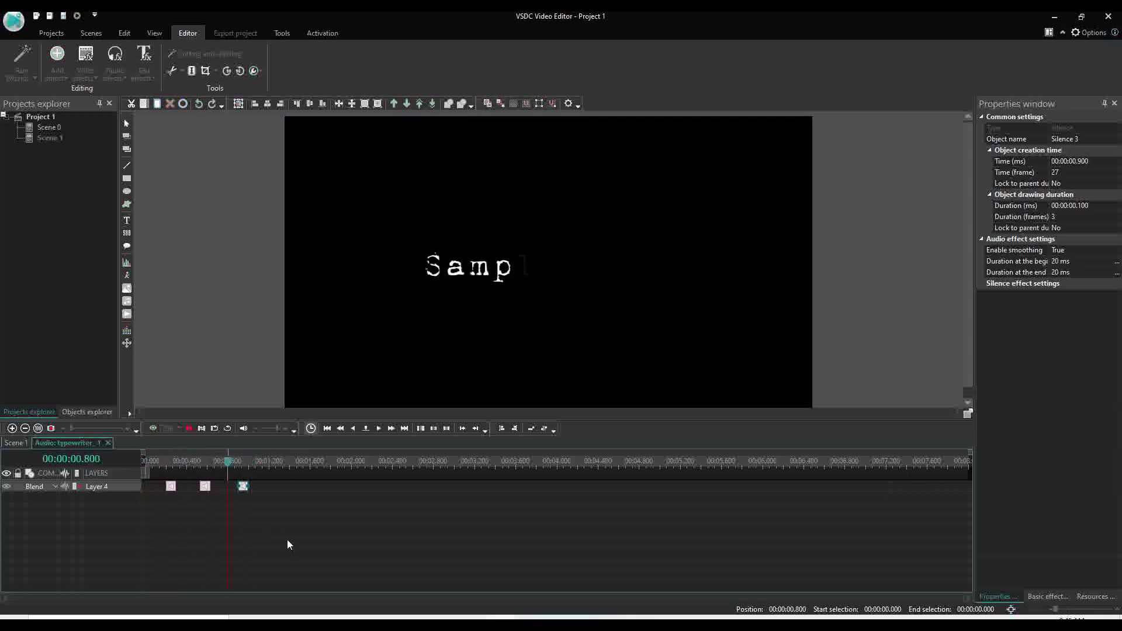
Make a fourth silence copy after the word Sample, near 1.6 s
left_click(314, 463)
left_click(338, 462)
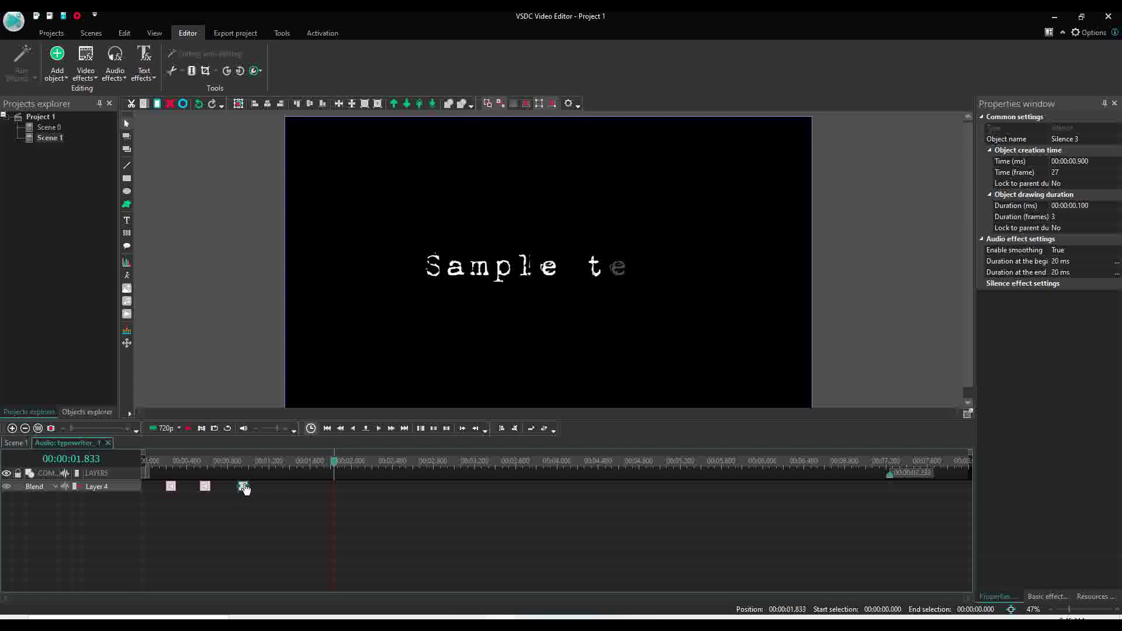
left_click_drag(244, 488, 285, 487)
Check that Silence 4 spans 1.333–1.733 s, then preview until 'Sample text' is fully typed
left_click(281, 463)
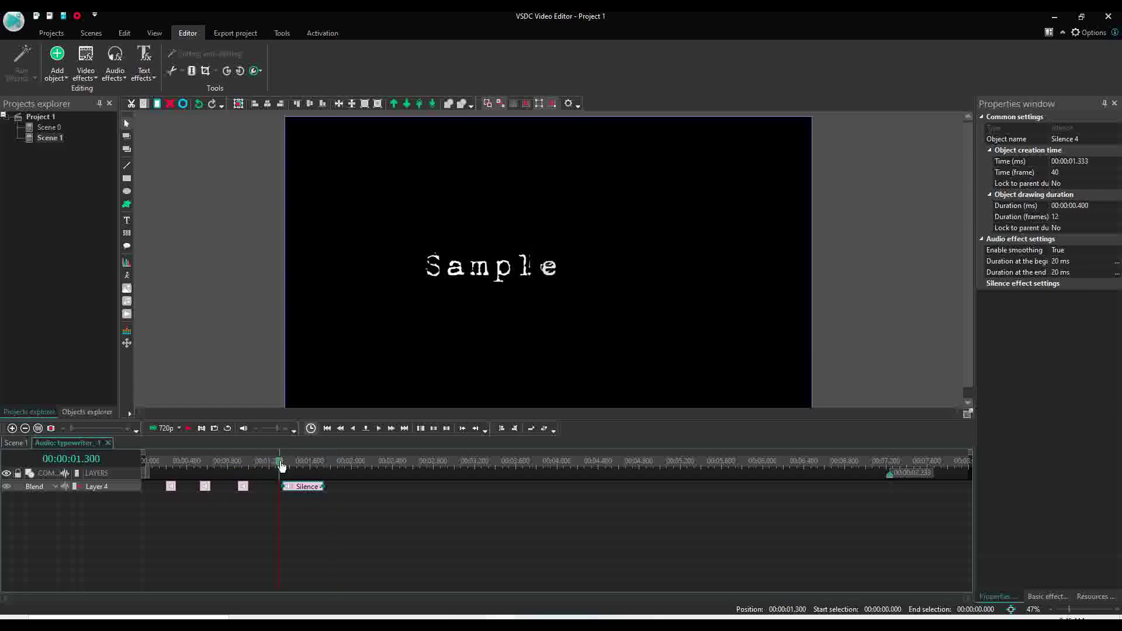
left_click(326, 465)
left_click(146, 462)
key("space")
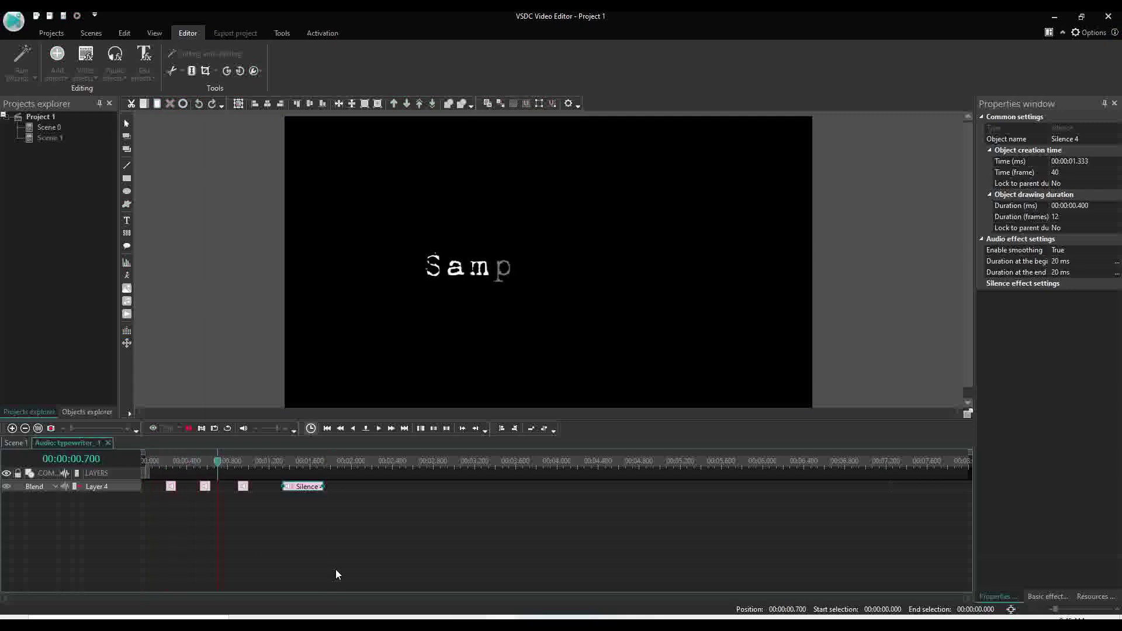
key("space")
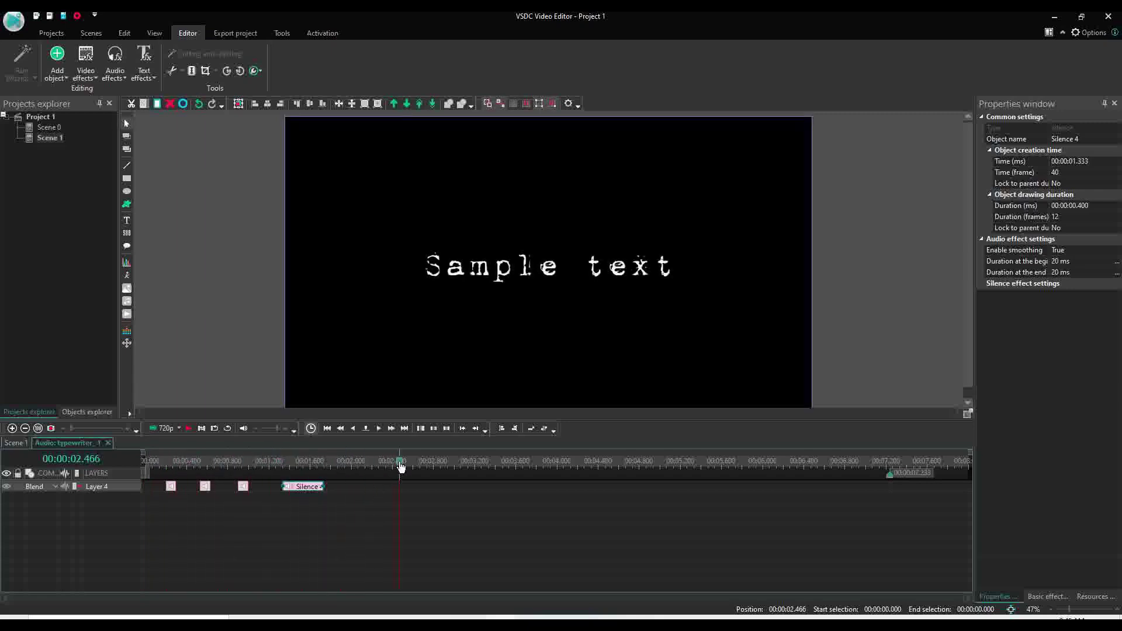
In Scene 1, cut the typewriter audio at 2.466 s, delete the remainder, and play back
left_click(14, 442)
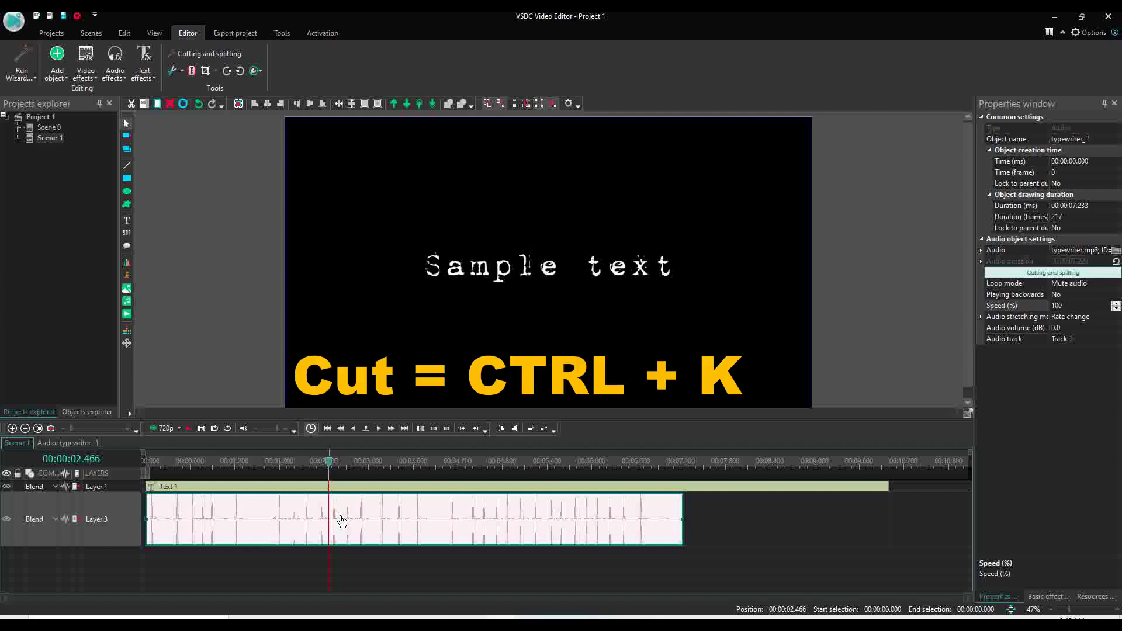
key("ctrl+k")
mouse_move(359, 545)
left_mouse_down()
mouse_move(397, 542)
mouse_move(353, 541)
mouse_move(370, 546)
left_mouse_up()
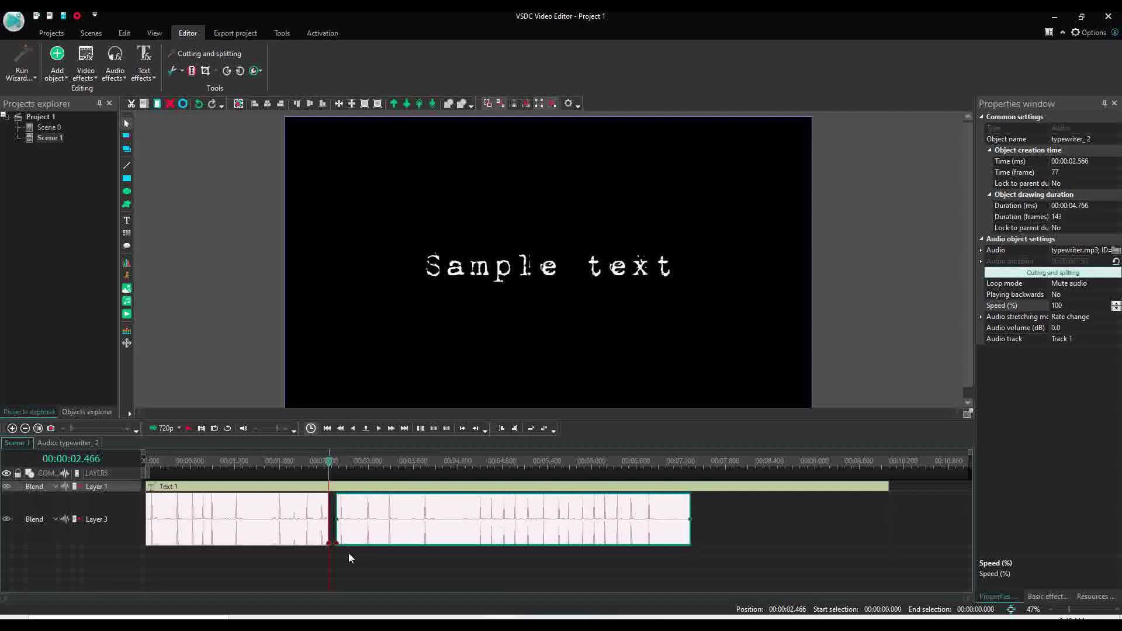
key("Delete")
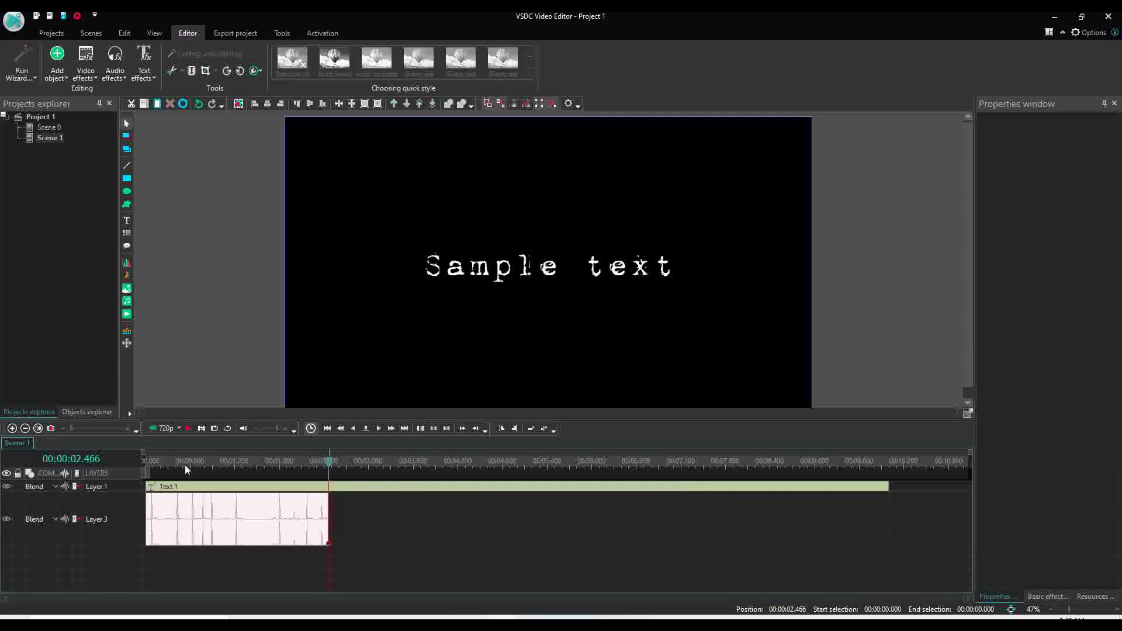
left_click(149, 464)
left_click(379, 428)
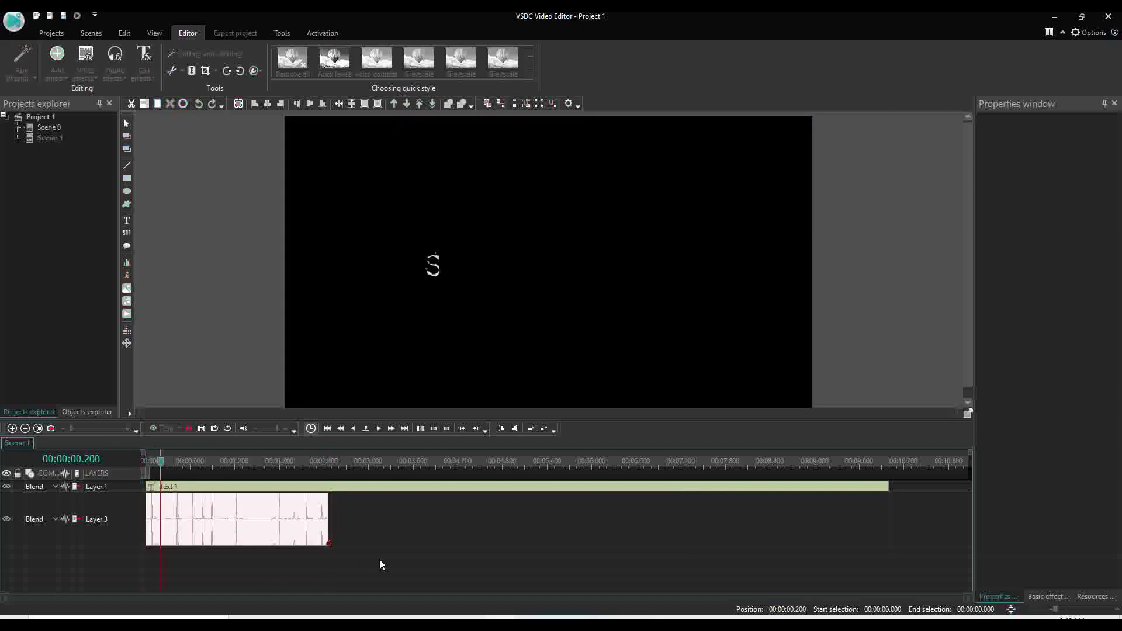